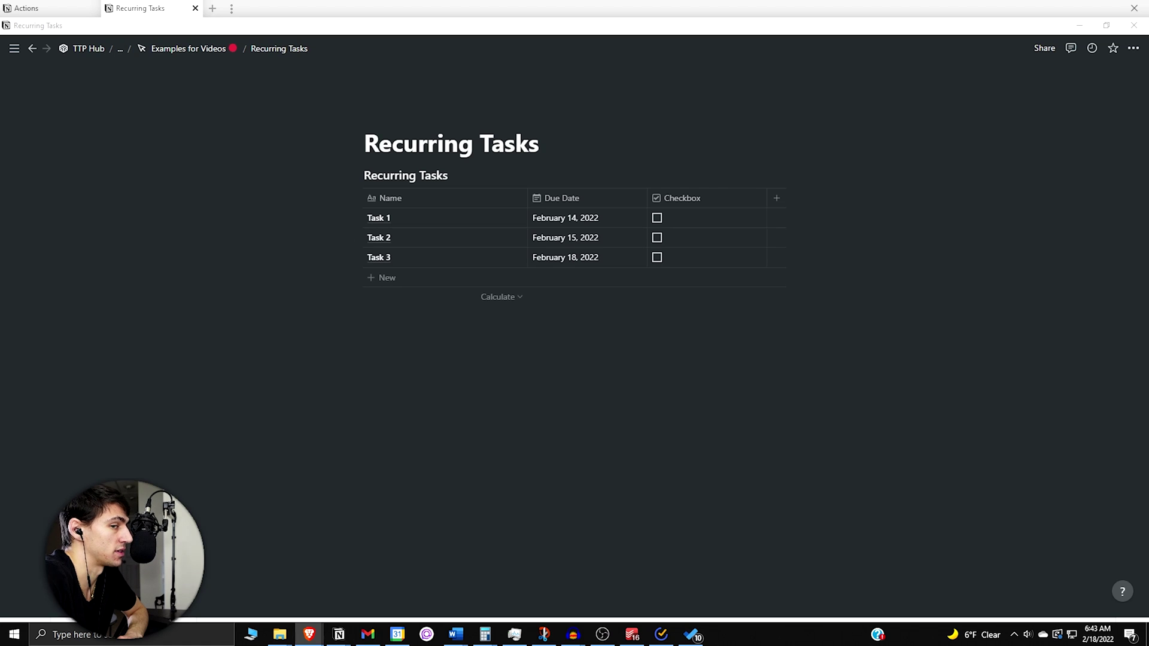
# Switch to the browser window showing the Notion Recurring Tasks Template spreadsheet.
pyautogui.hotkey('alt', 'Tab')
# Inspect the Last Due Date, Task Build Date, Trigger Today? and Build X Before cells, then go to Integromat.
pyautogui.click(160, 199)
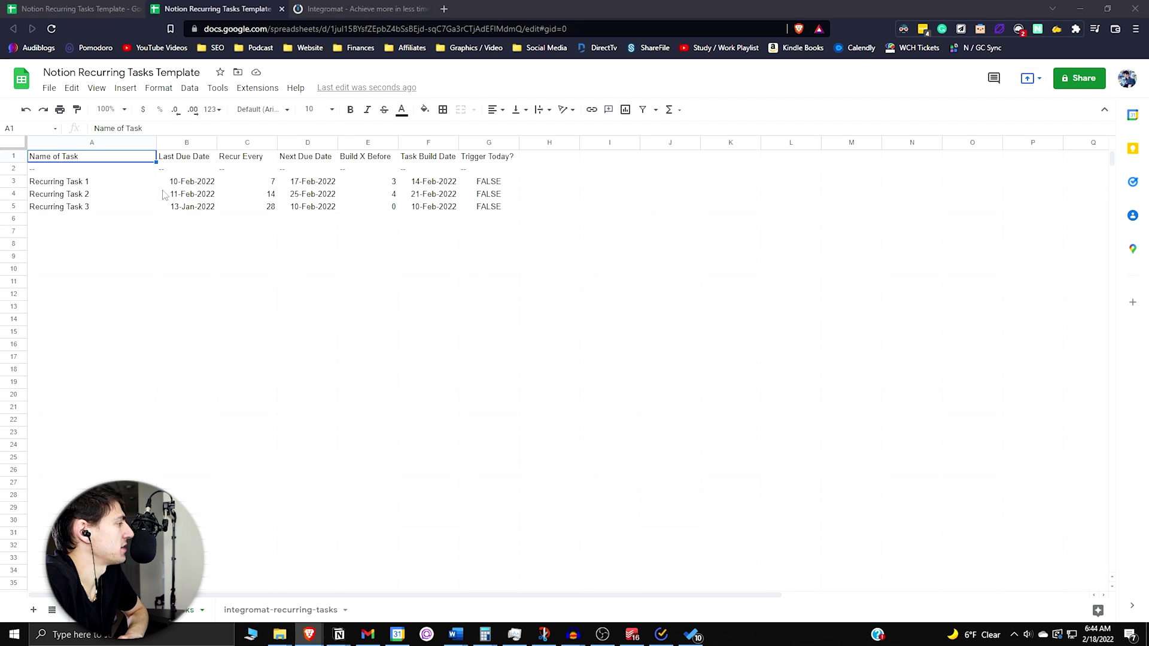
pyautogui.click(171, 191)
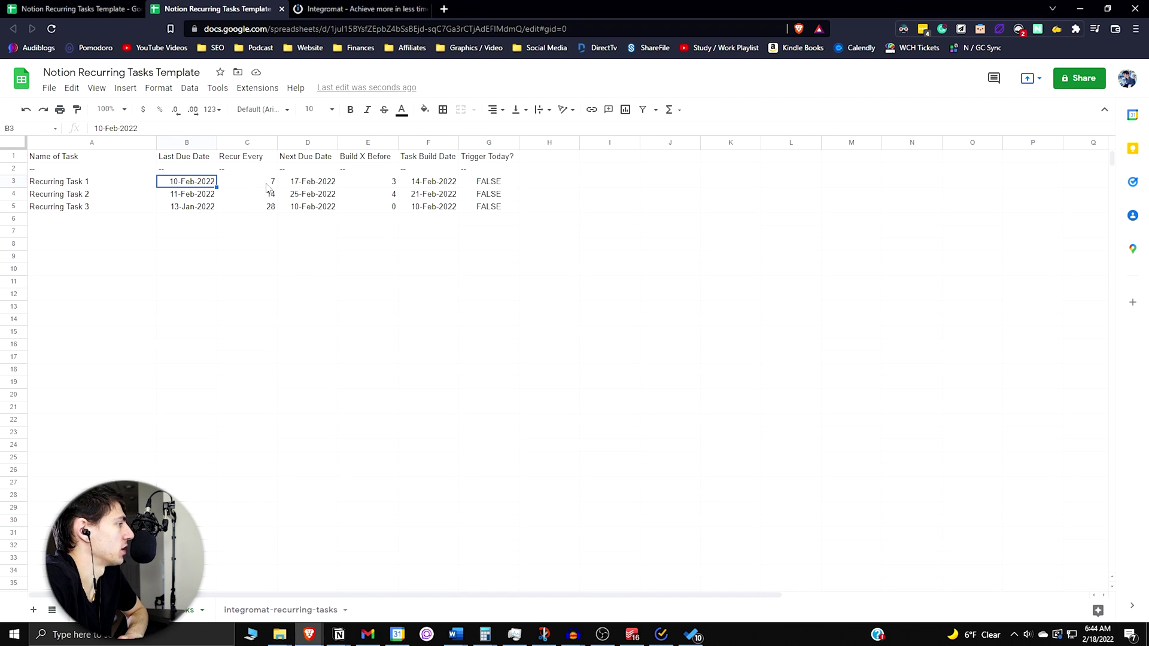
pyautogui.click(419, 177)
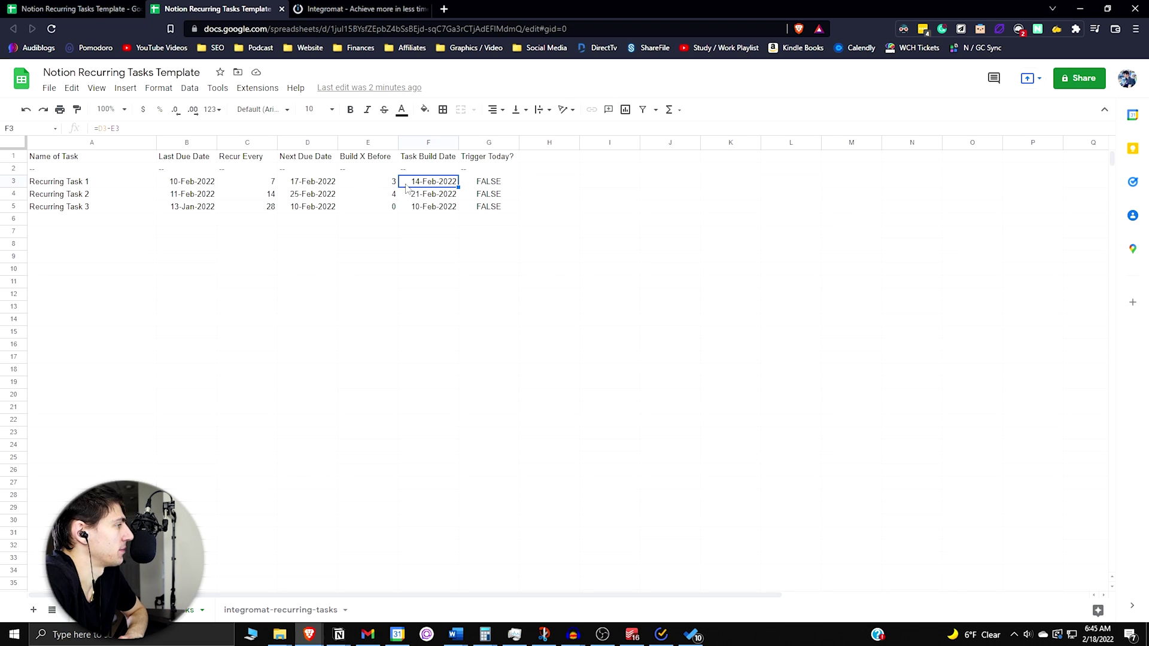
pyautogui.press('Right')
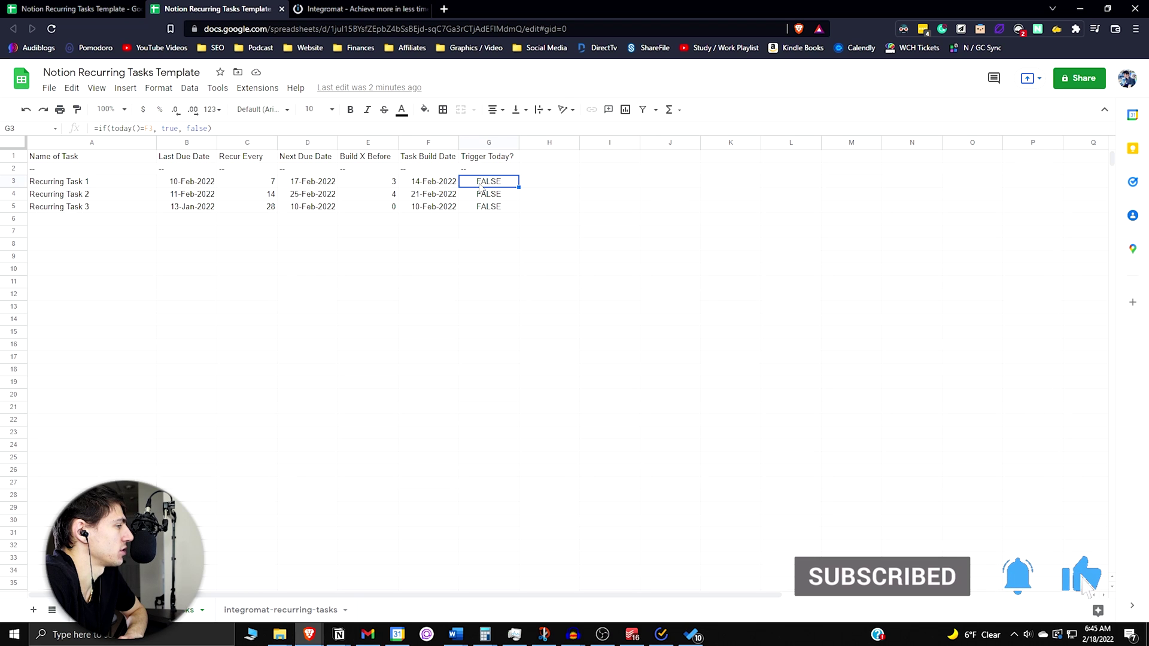
pyautogui.click(420, 182)
pyautogui.click(371, 183)
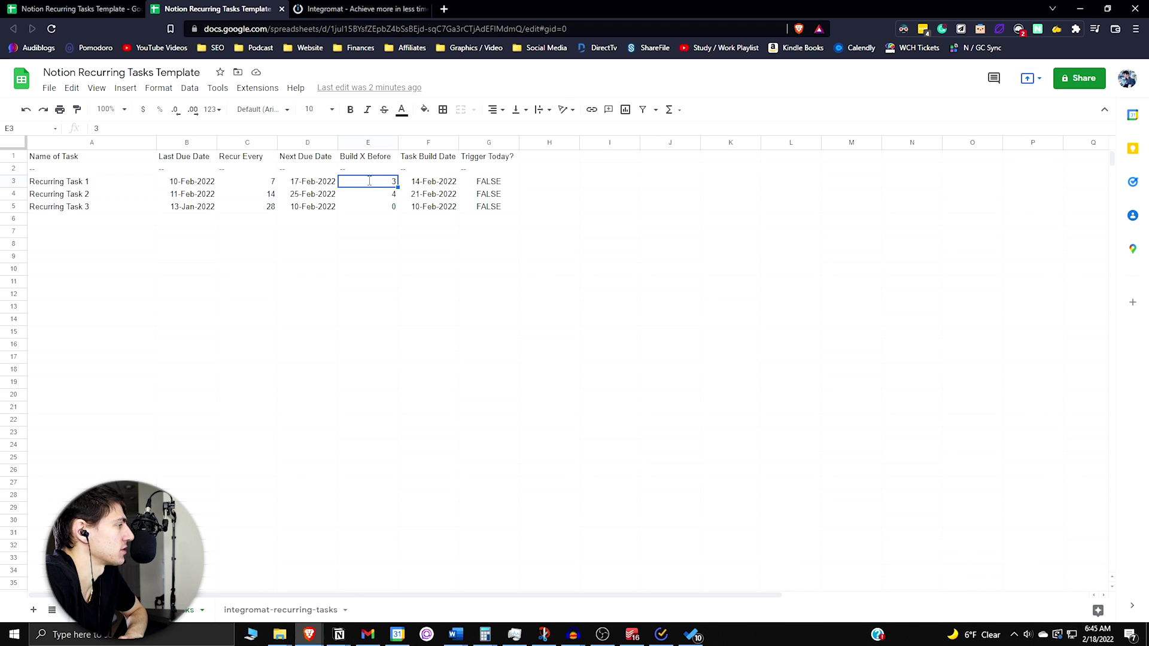
pyautogui.hotkey('ctrl', 'Tab')
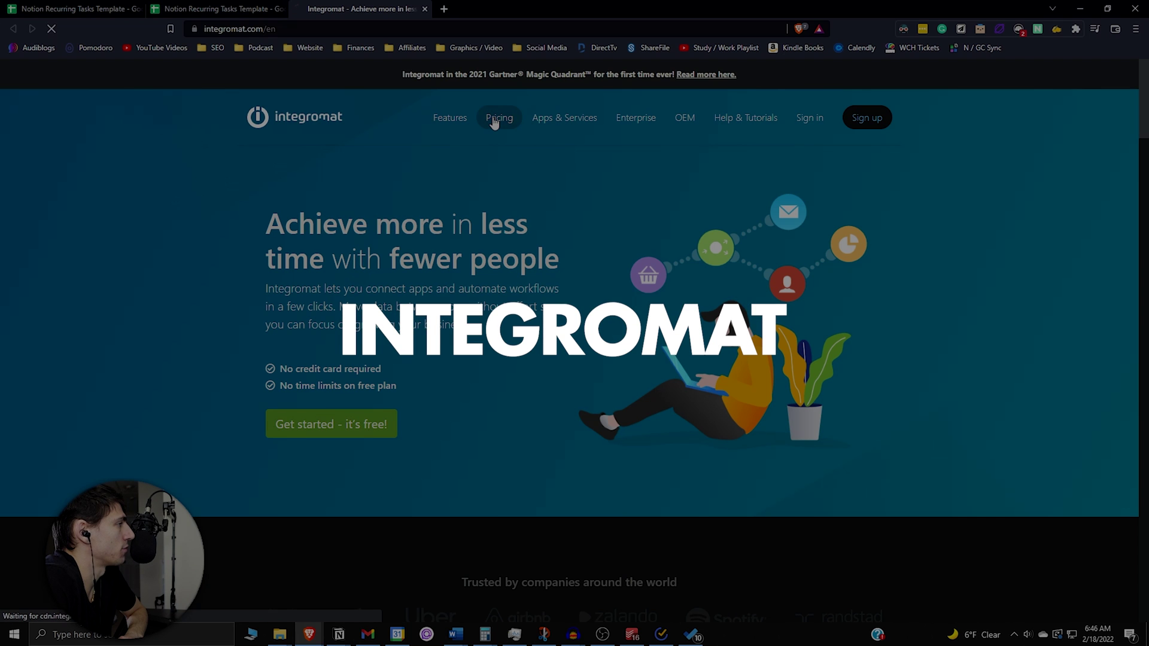
# Review Integromat's pricing plans and the free-plan sign-up page, then return to pricing.
pyautogui.click(497, 117)
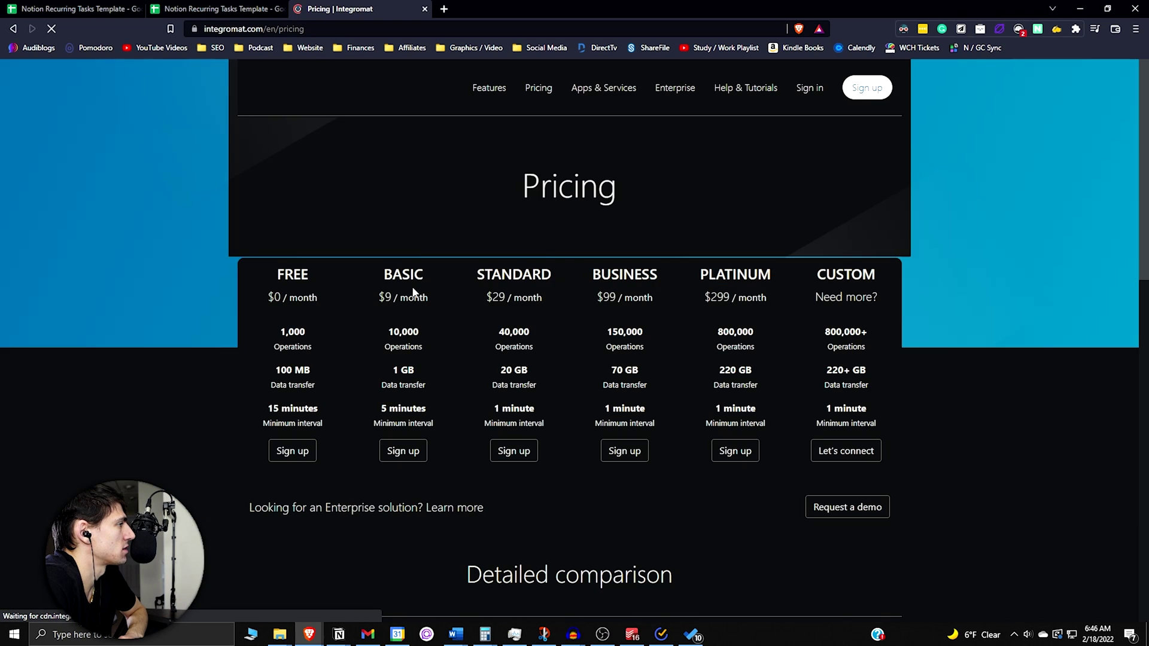
pyautogui.scroll(-1, 335, 275)
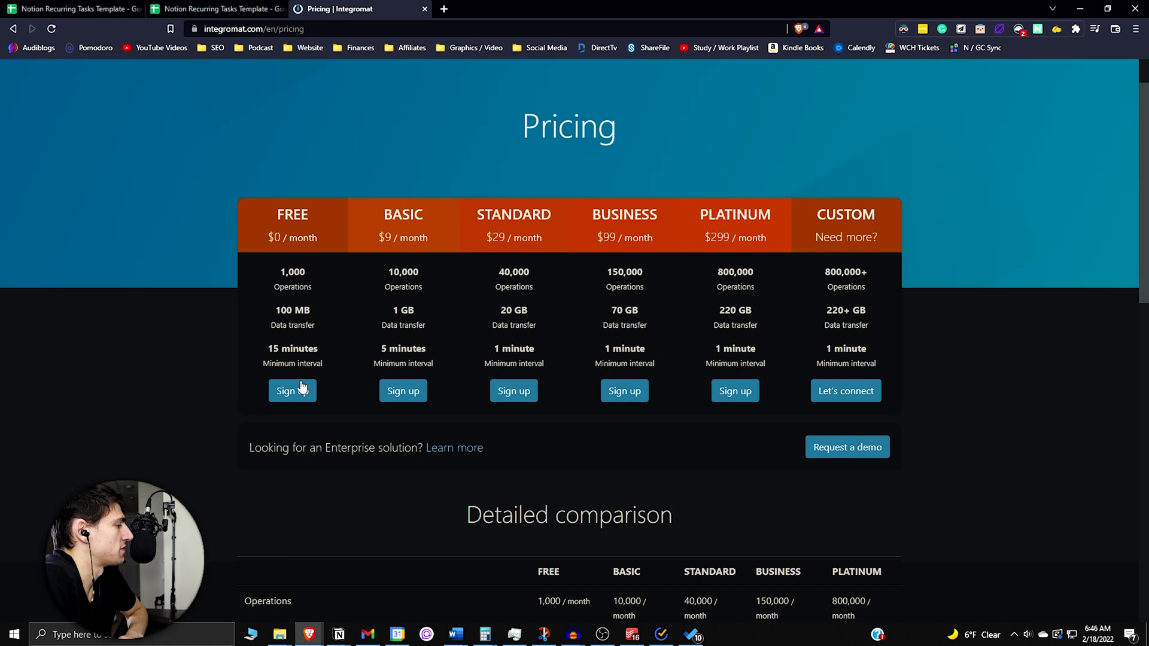
pyautogui.click(303, 389)
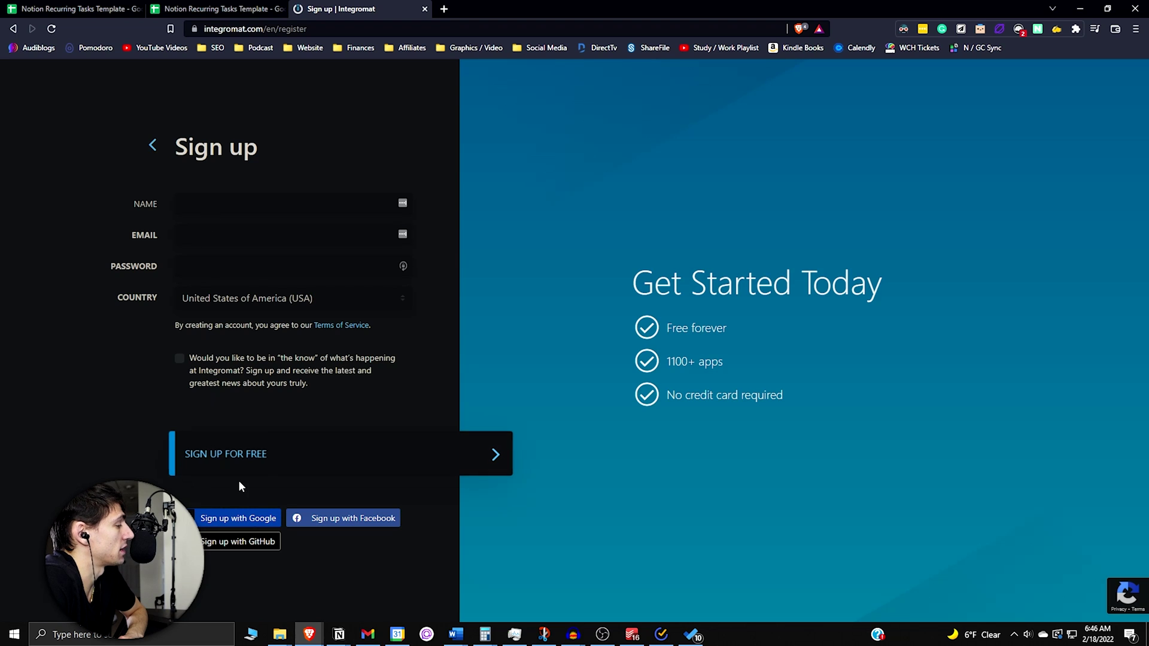
pyautogui.hotkey('alt', 'Left')
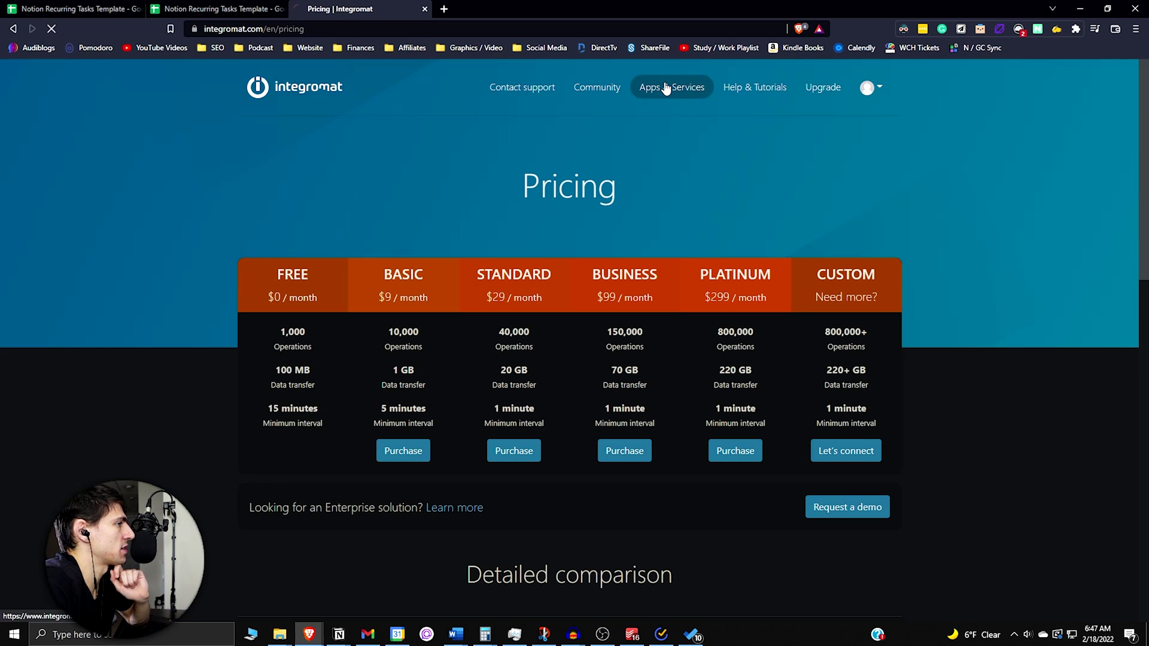
# Search Integromat's Apps & Services directory for 'google'.
pyautogui.click(666, 88)
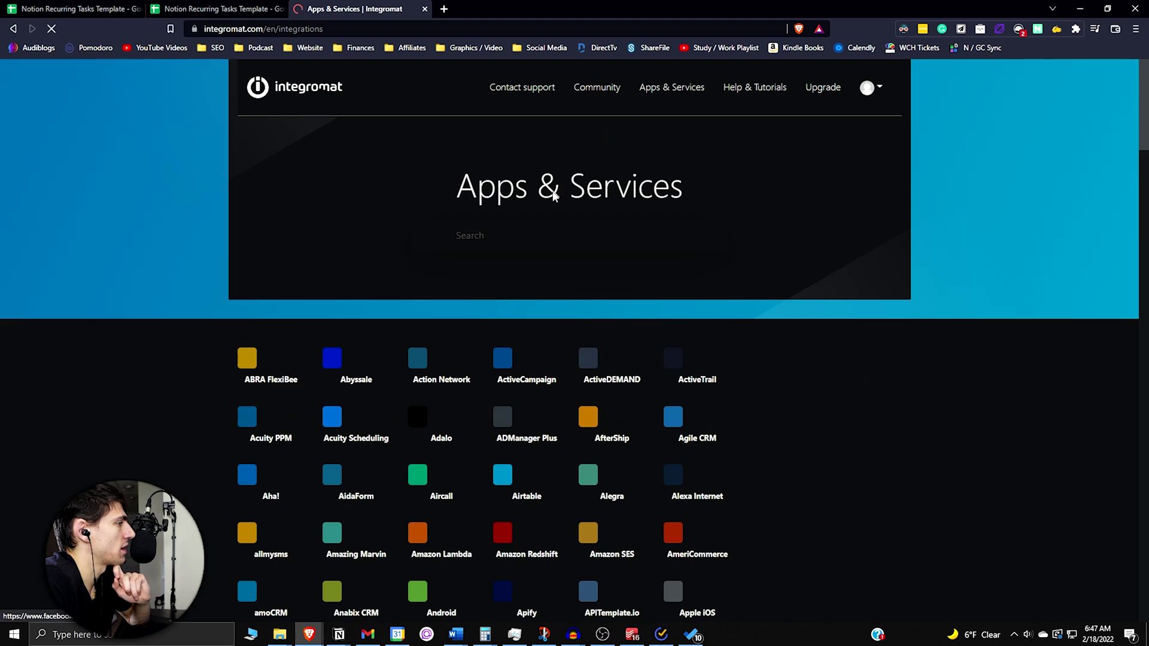
pyautogui.click(496, 240)
pyautogui.write('goog')
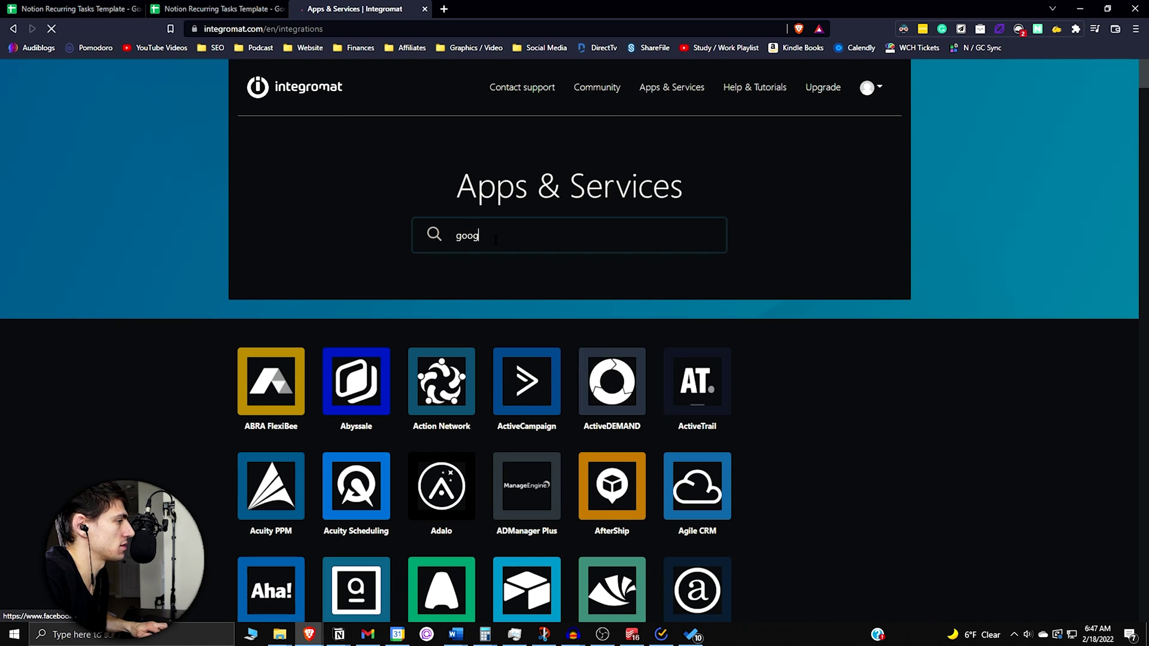
pyautogui.write('le')
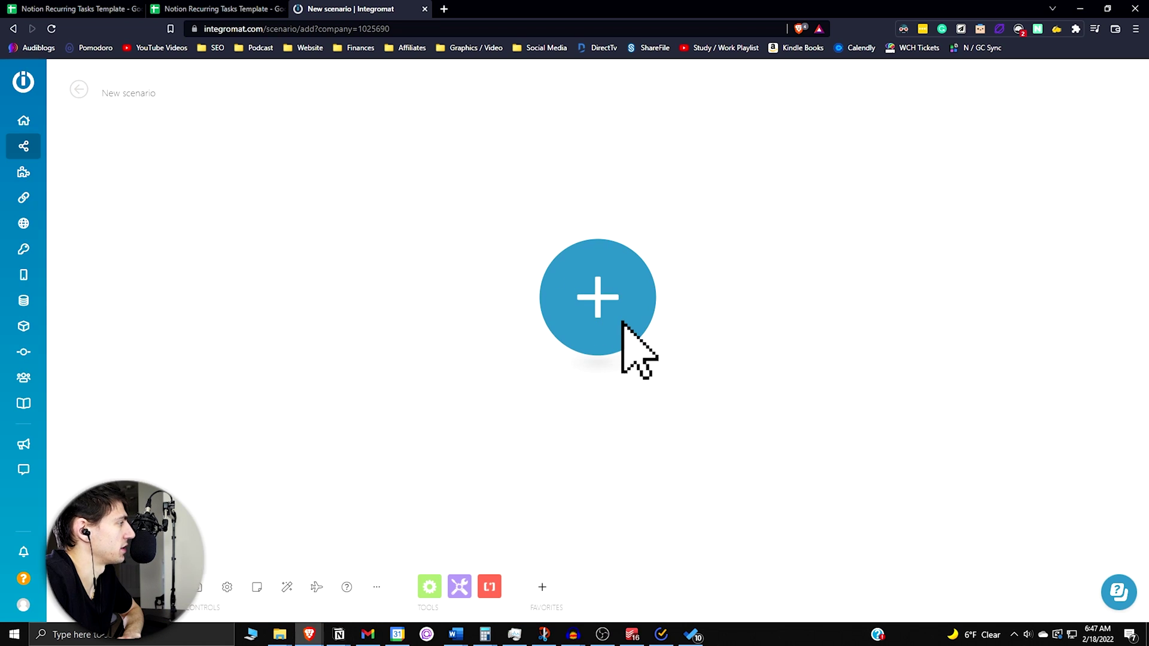
# Make Google Sheets Search Rows the scenario's first module.
pyautogui.click(596, 328)
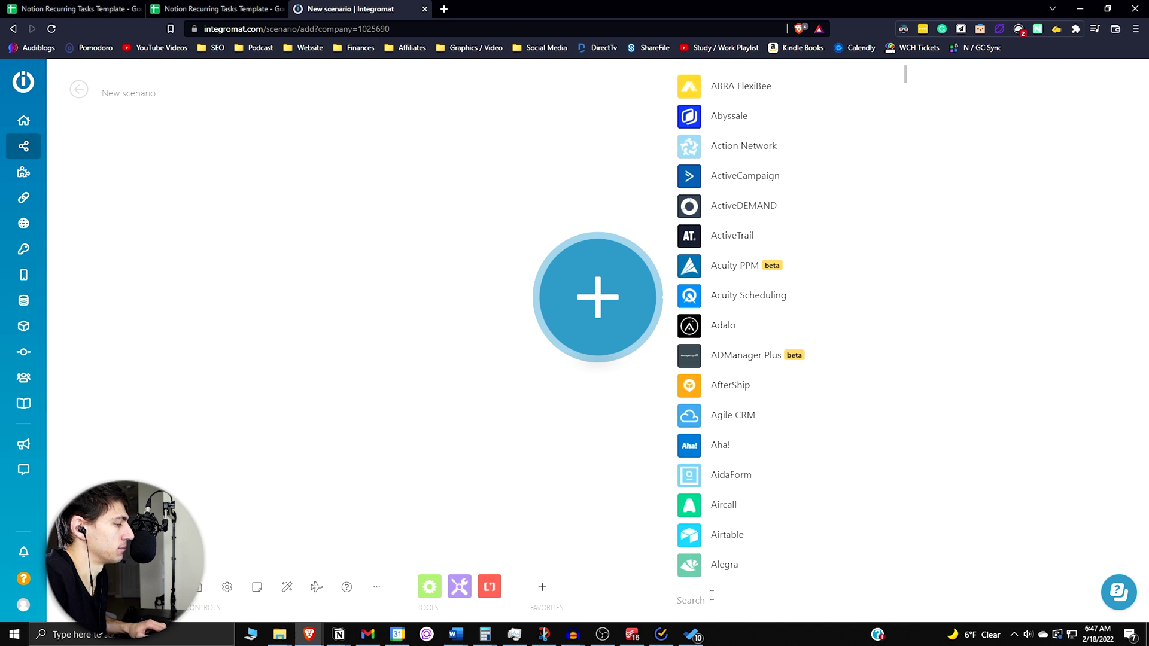
pyautogui.write('go')
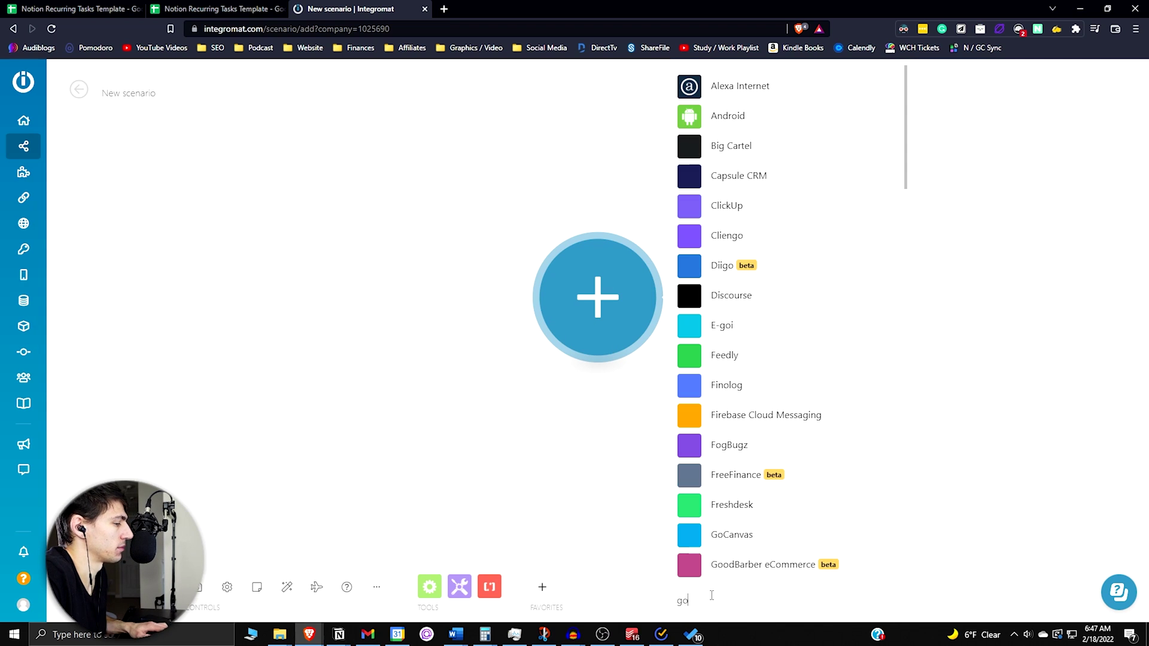
pyautogui.write('ogle sheets')
pyautogui.click(736, 280)
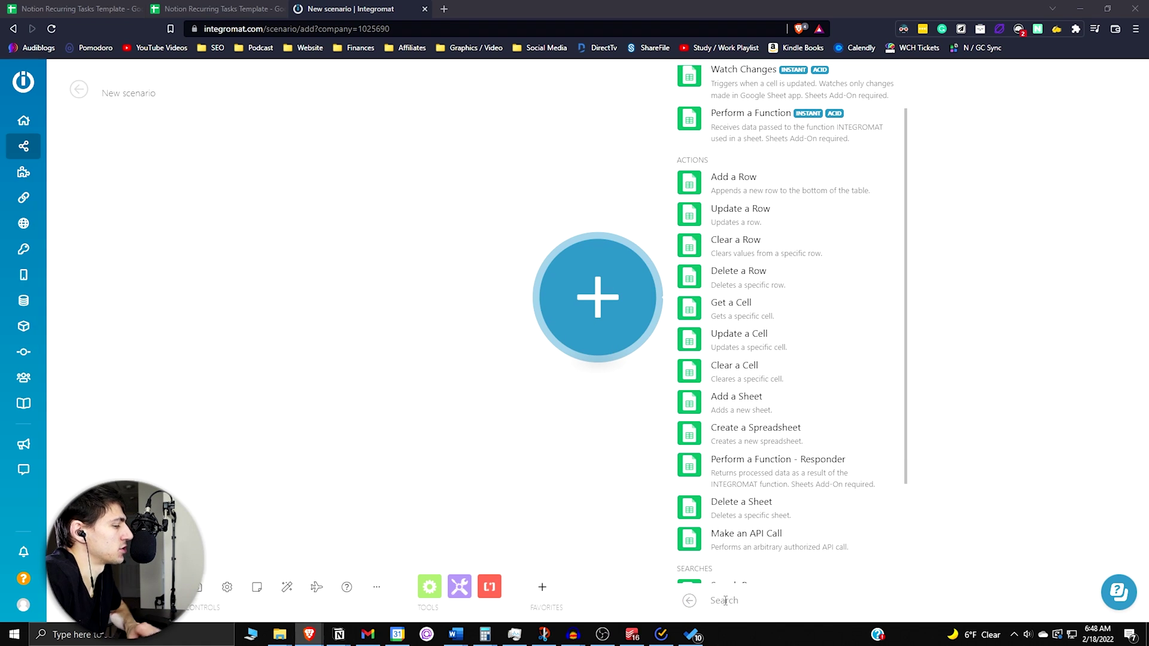
pyautogui.write('search')
pyautogui.click(727, 263)
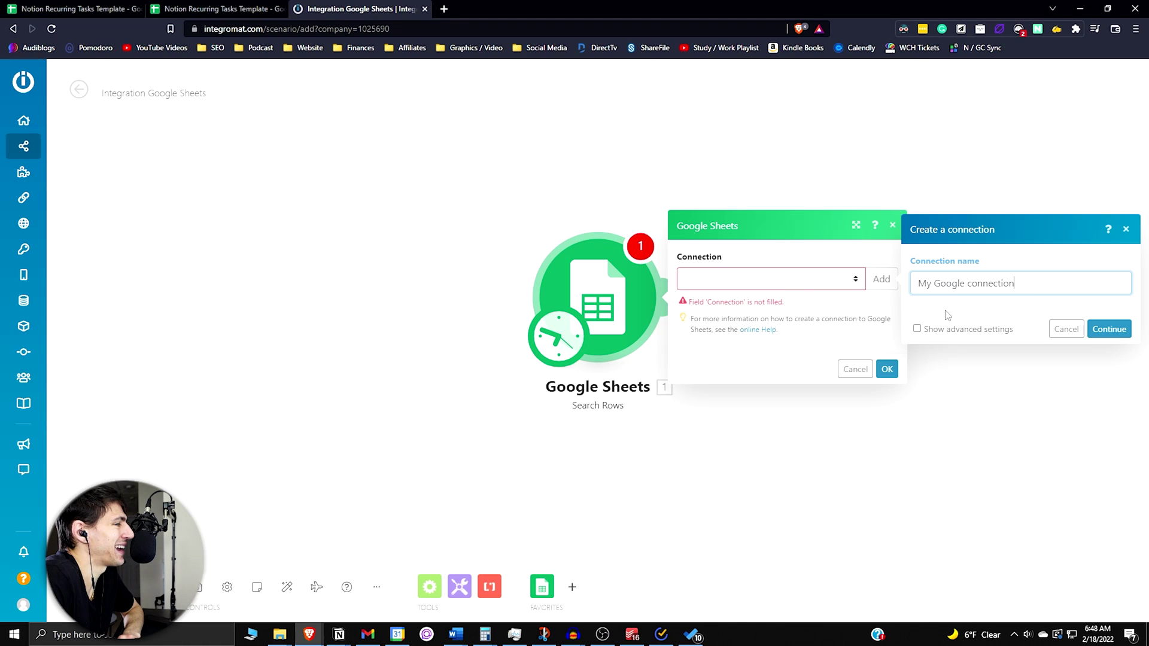
# Create My Google connection by signing in and allowing Integromat access to Google Sheets.
pyautogui.click(753, 273)
pyautogui.click(1109, 329)
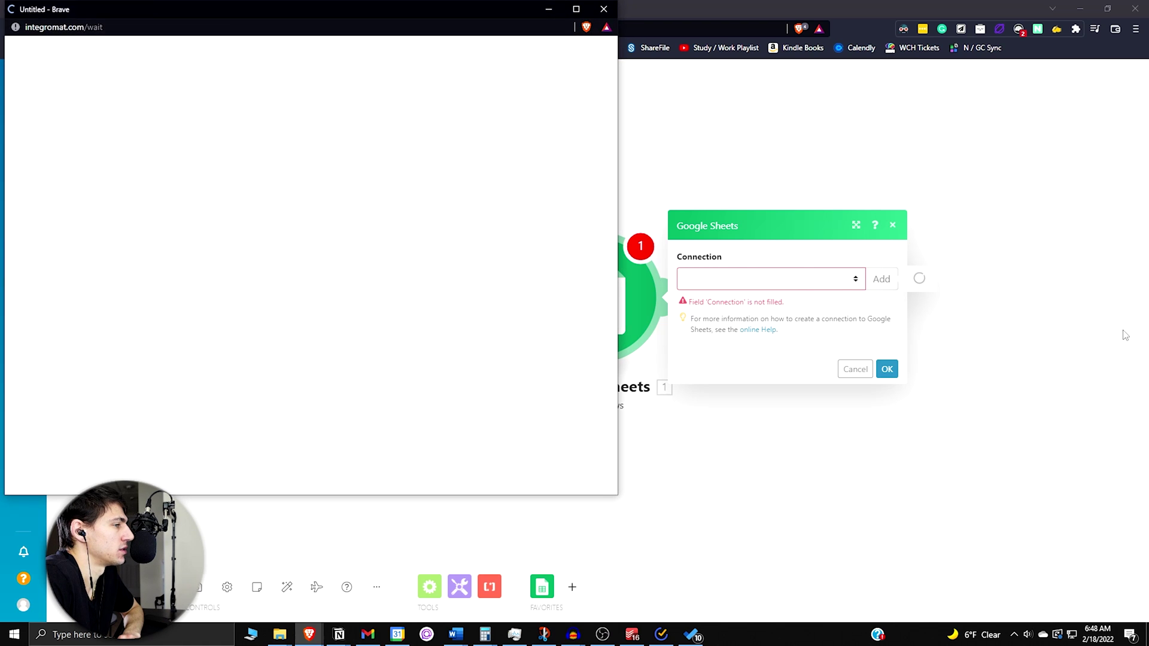
pyautogui.moveTo(145, 12); pyautogui.dragTo(365, 64)
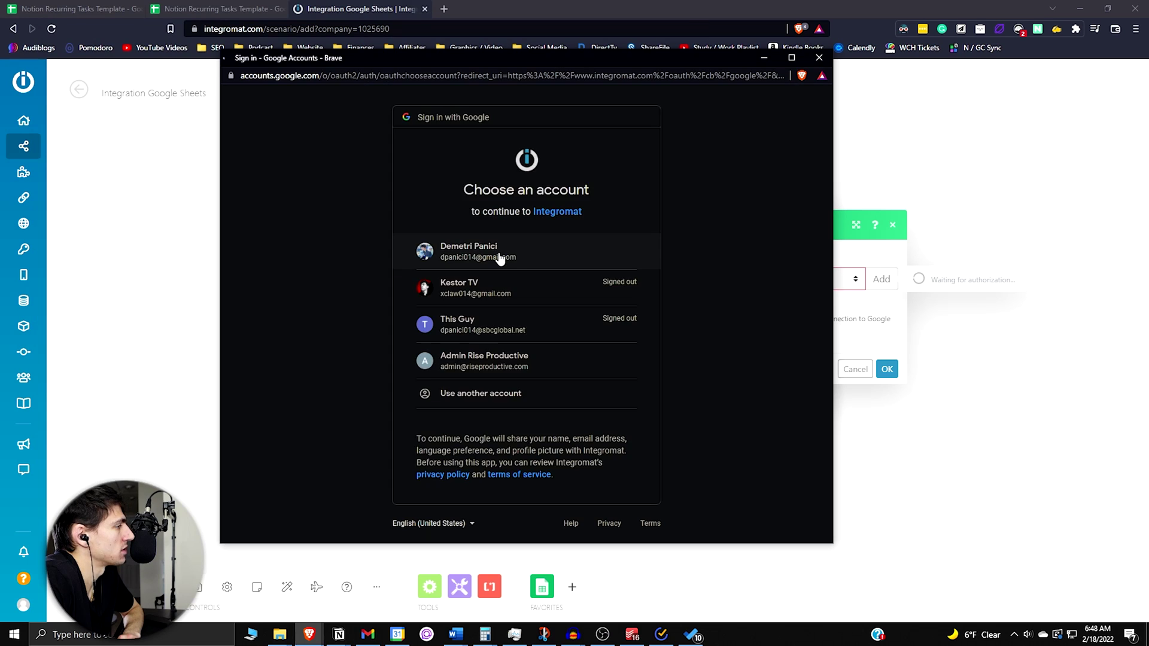
pyautogui.click(497, 252)
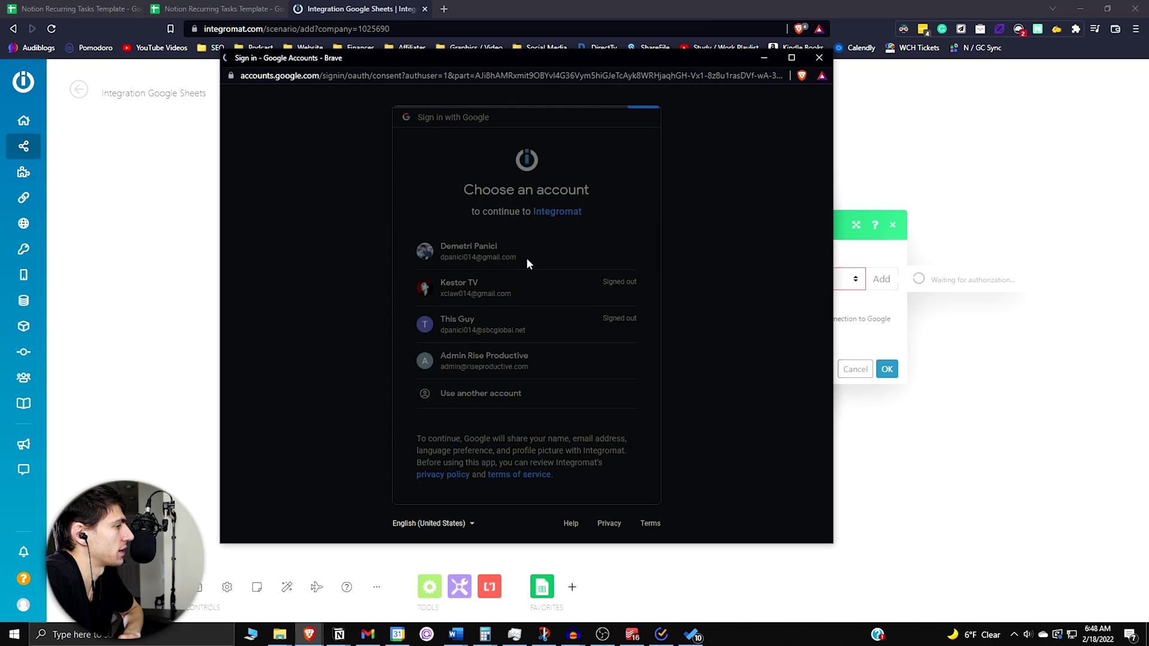
pyautogui.click(566, 493)
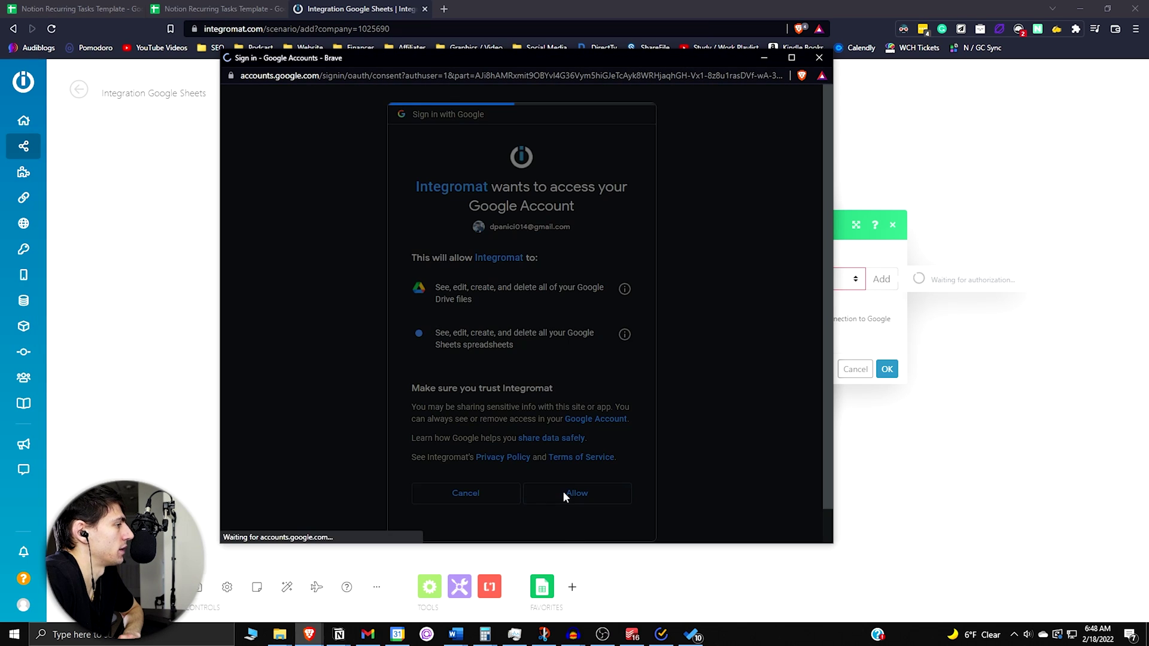
# Point Search Rows at the Notion Recurring Tasks Template spreadsheet.
pyautogui.click(787, 323)
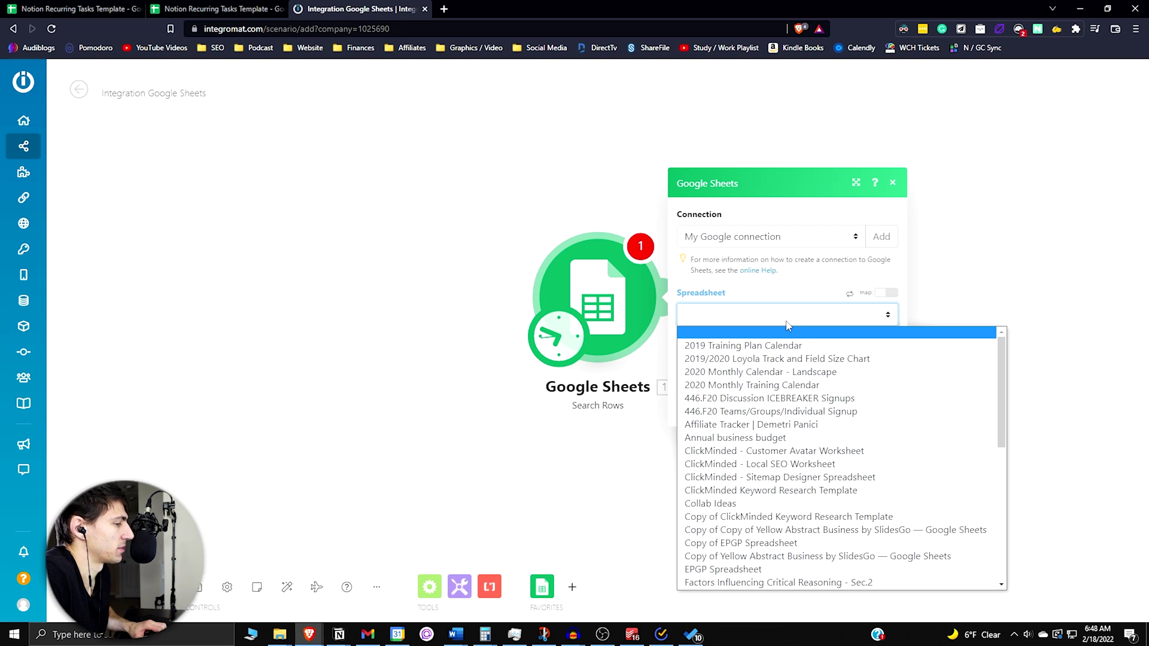
pyautogui.press('n')
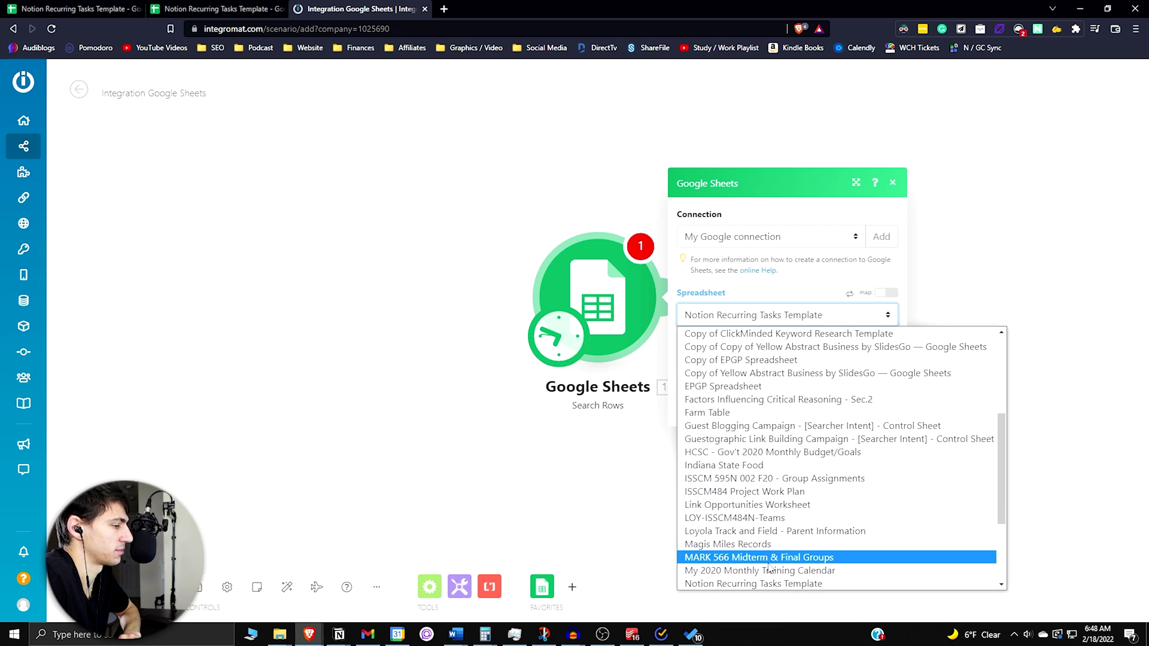
pyautogui.click(760, 583)
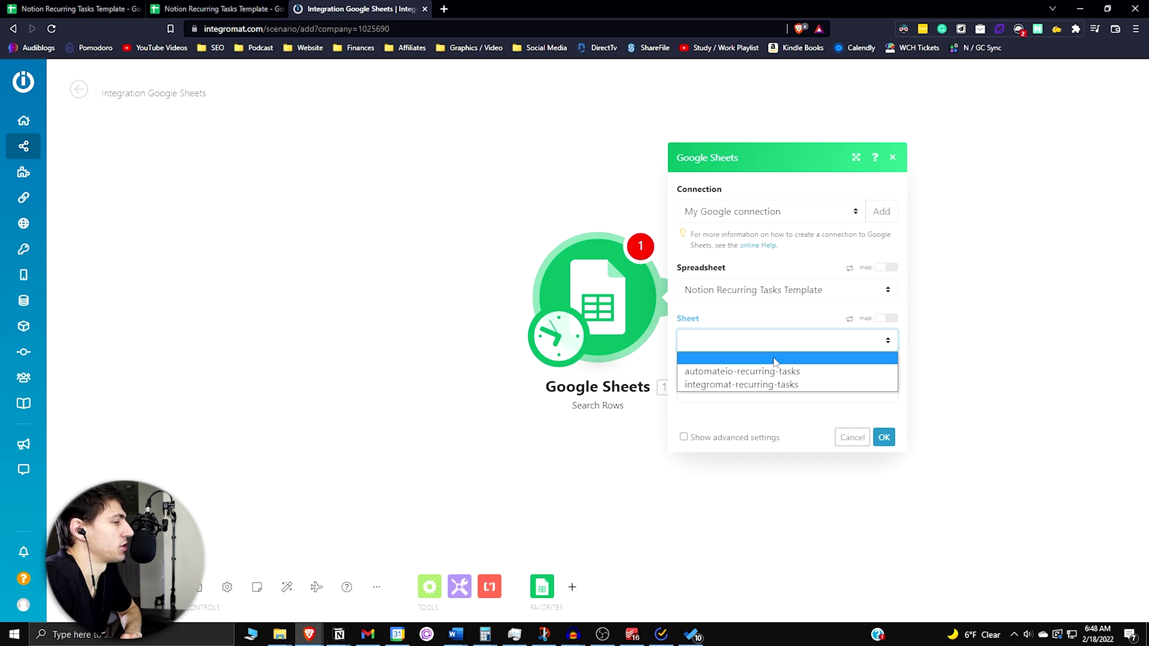
pyautogui.click(240, 8)
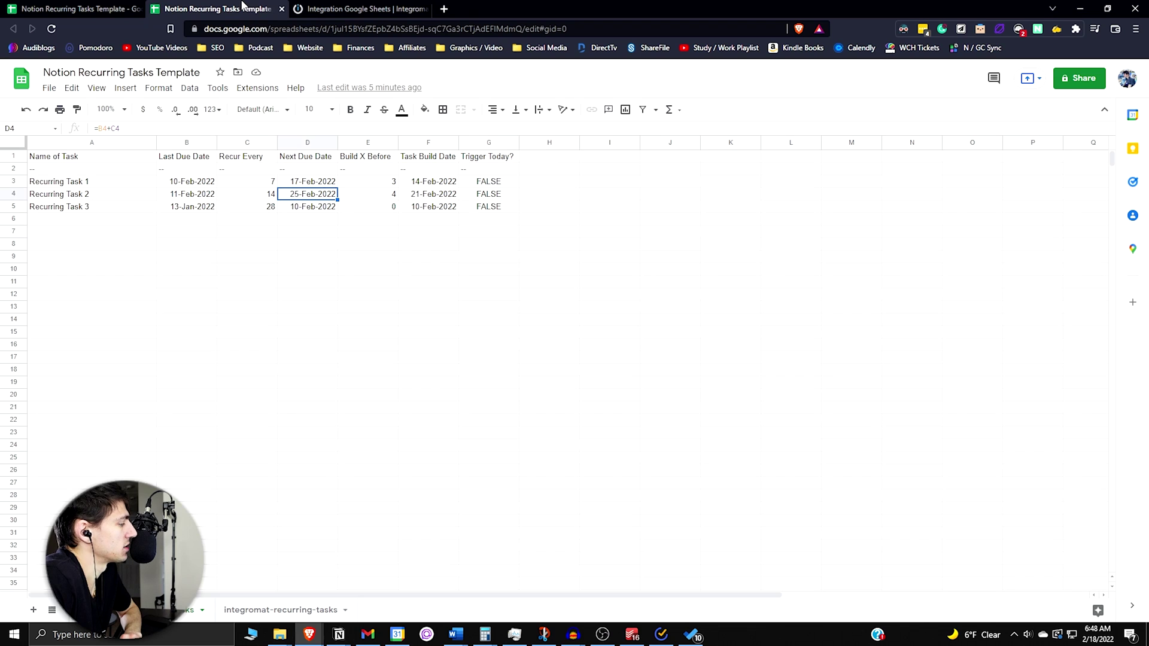
# View the integromat-recurring-tasks sheet, where Trigger Today? reads TRUE, then return to Search Rows.
pyautogui.click(266, 611)
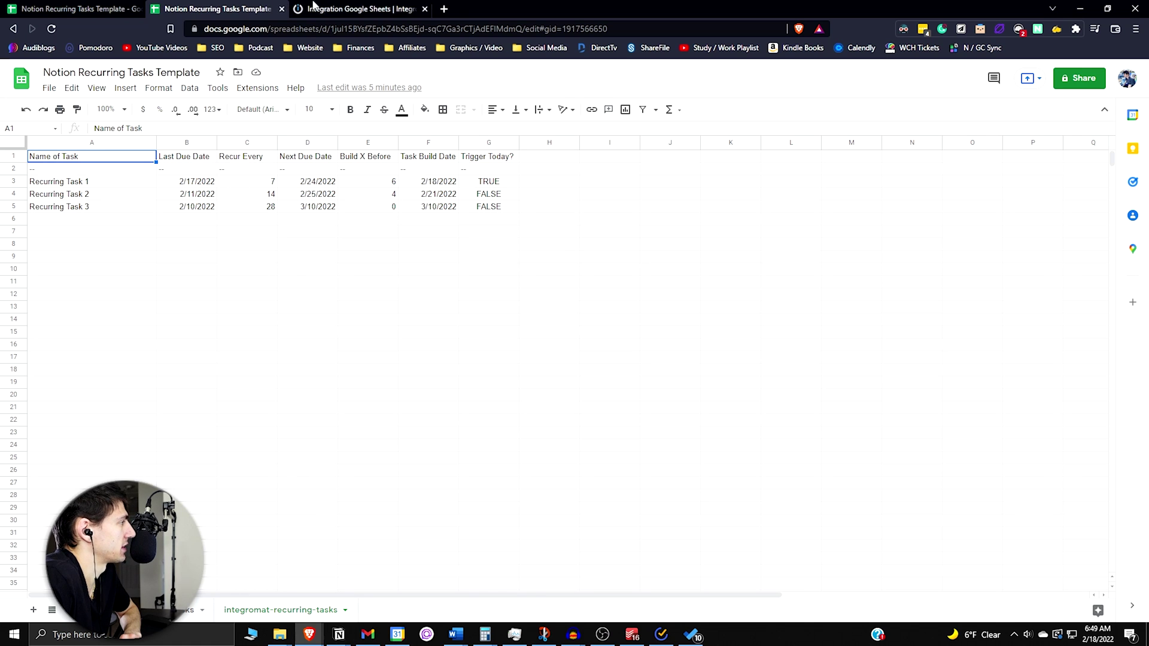
pyautogui.click(339, 9)
# Filter Search Rows to rows where Trigger Today? (G) equals TRUE.
pyautogui.scroll(-1, 755, 319)
pyautogui.click(777, 373)
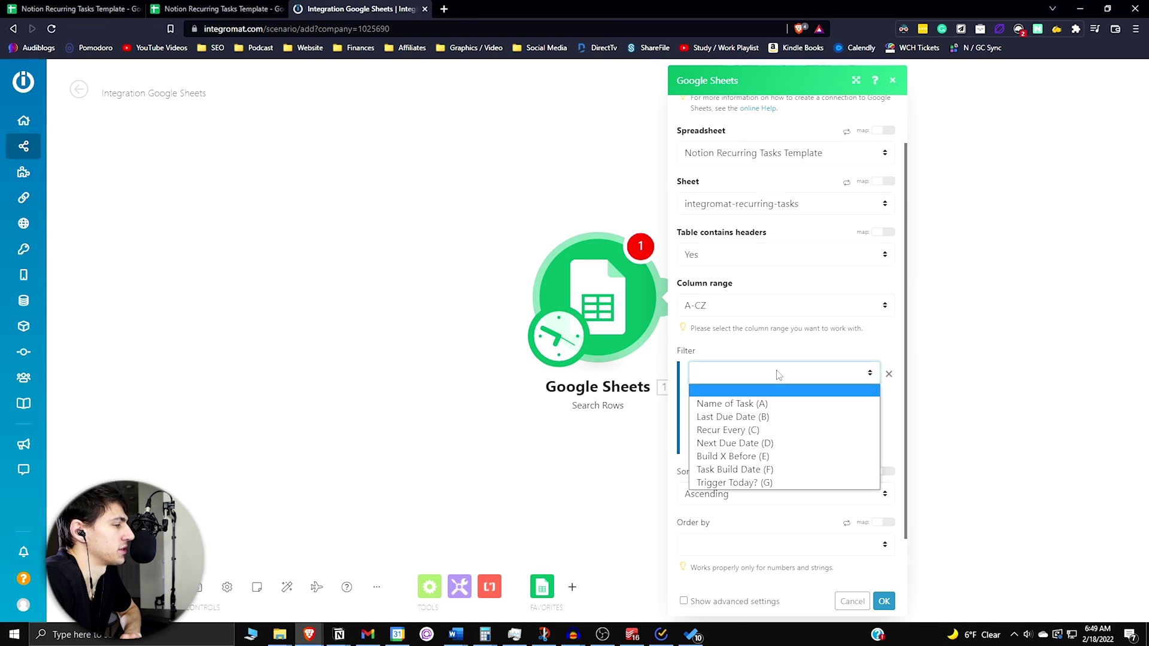
pyautogui.click(757, 482)
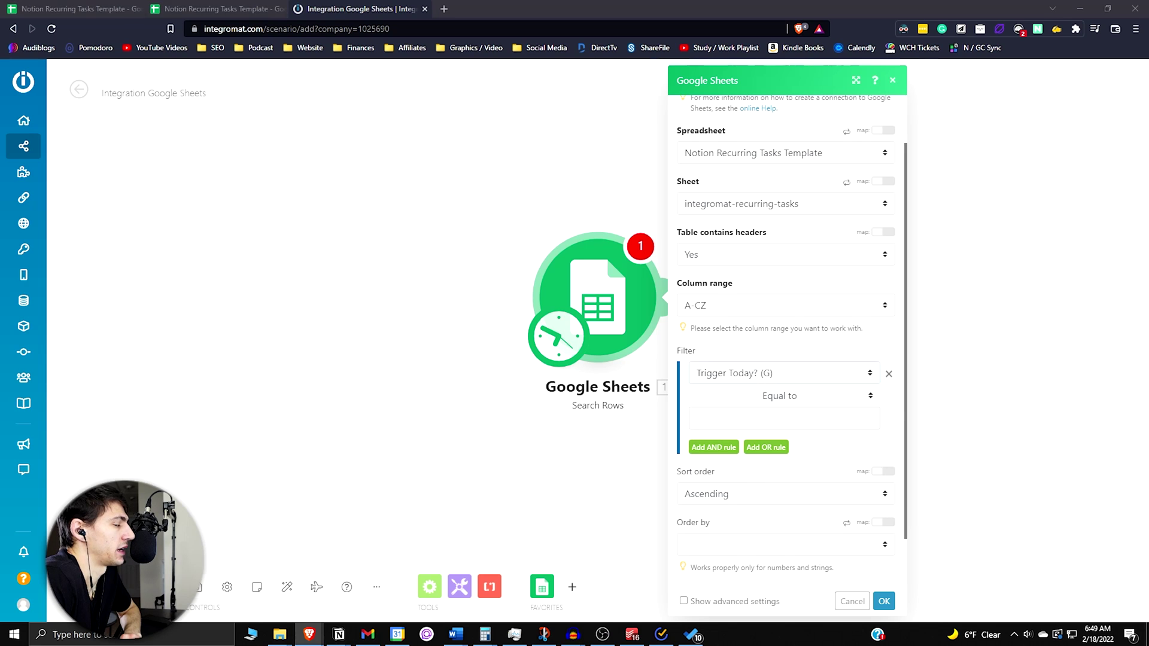
pyautogui.click(716, 421)
pyautogui.press('capslock')
pyautogui.write('TRU')
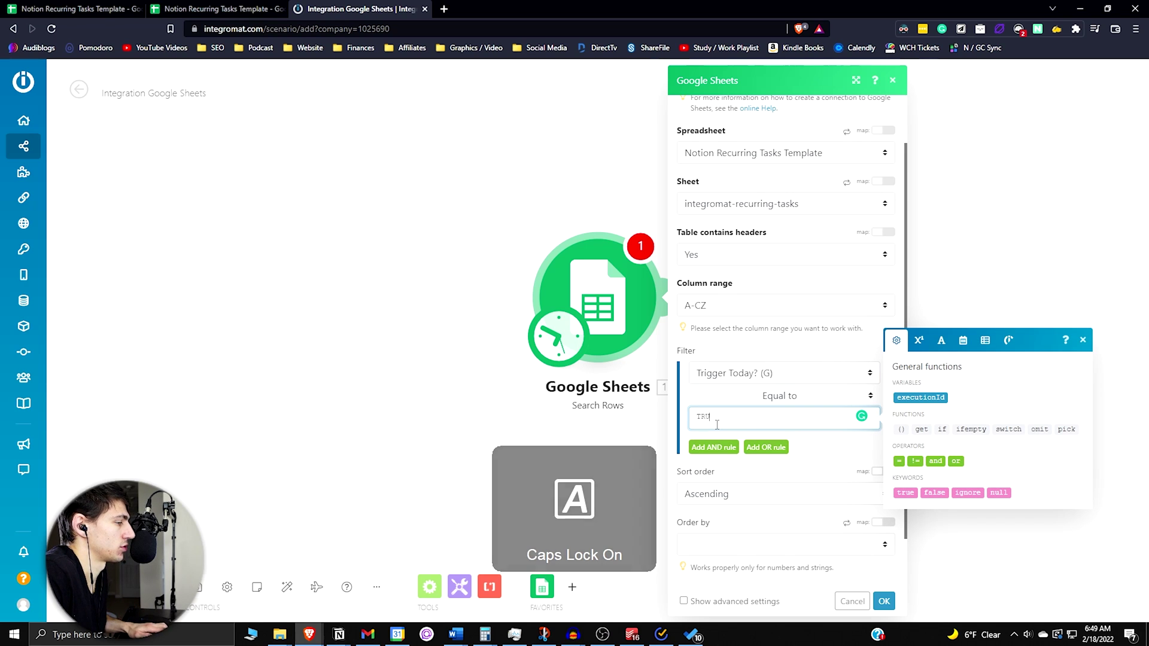
pyautogui.write('E')
pyautogui.click(652, 335)
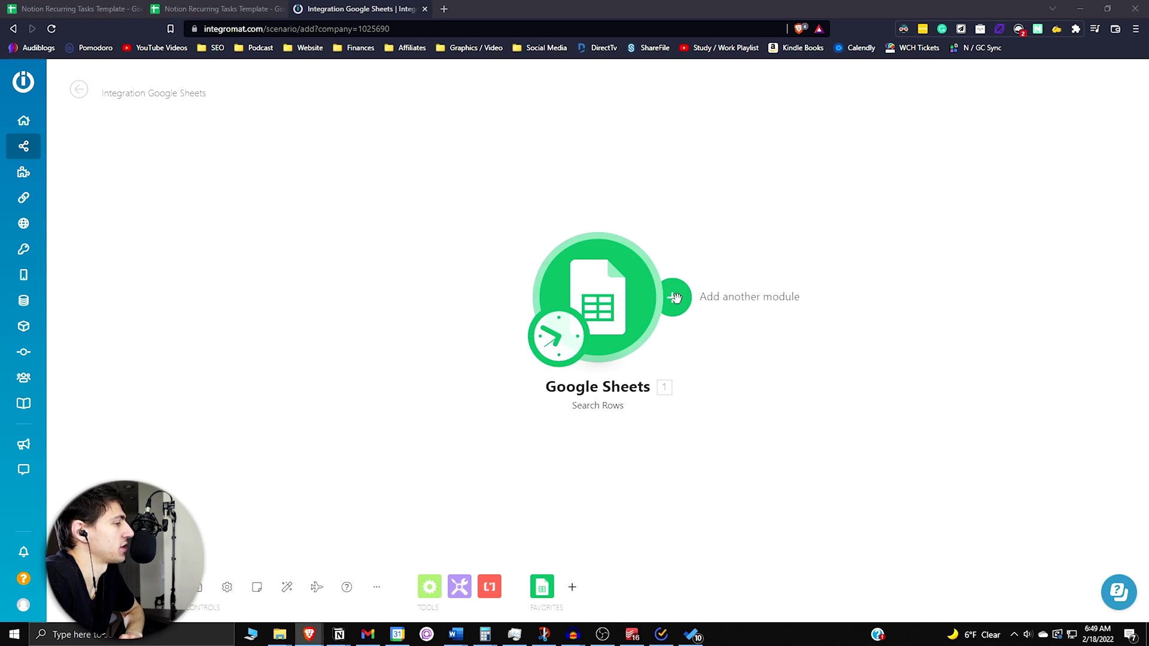
# Add a Notion Create a Database Item module after Google Sheets.
pyautogui.click(805, 319)
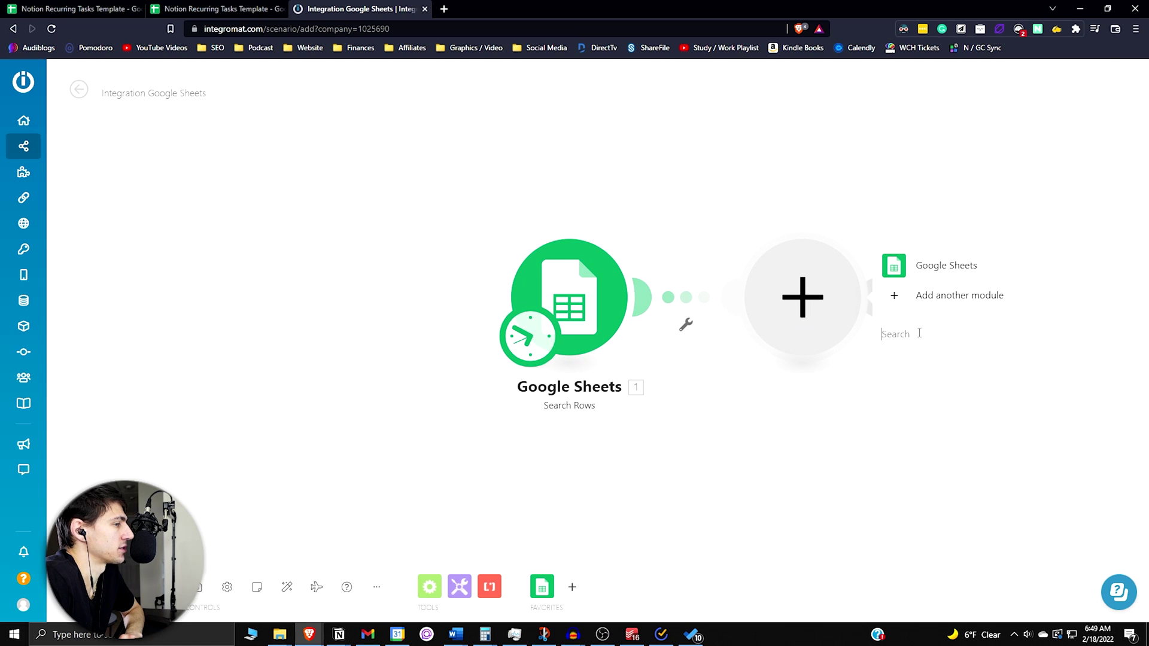
pyautogui.write('notion')
pyautogui.click(910, 311)
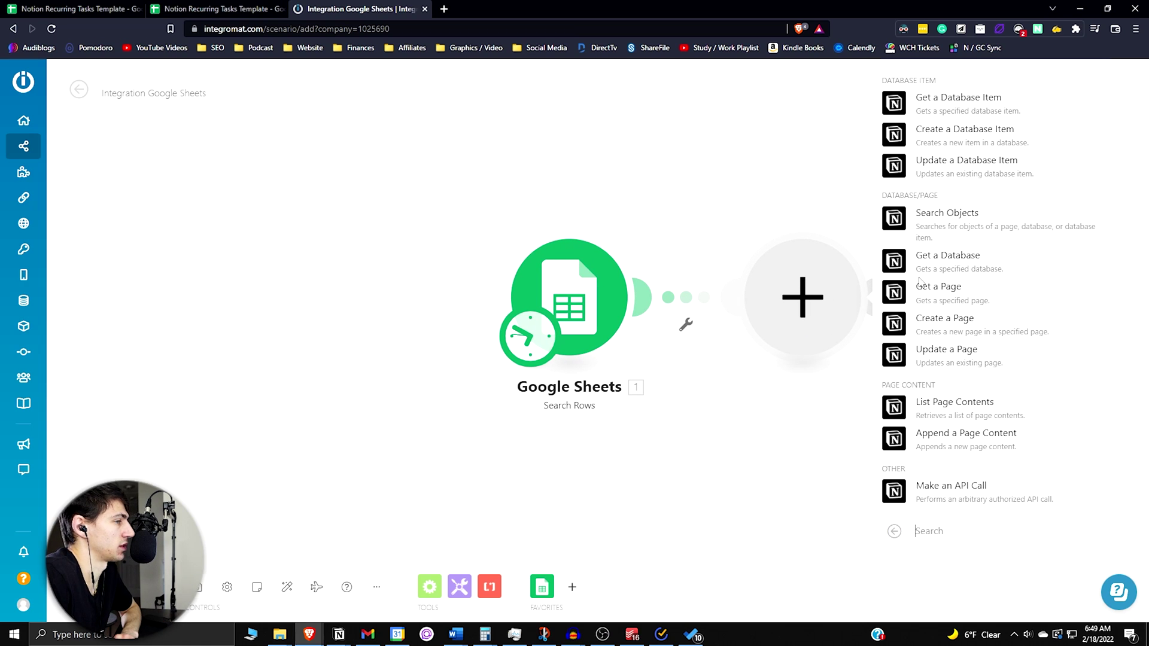
pyautogui.click(941, 141)
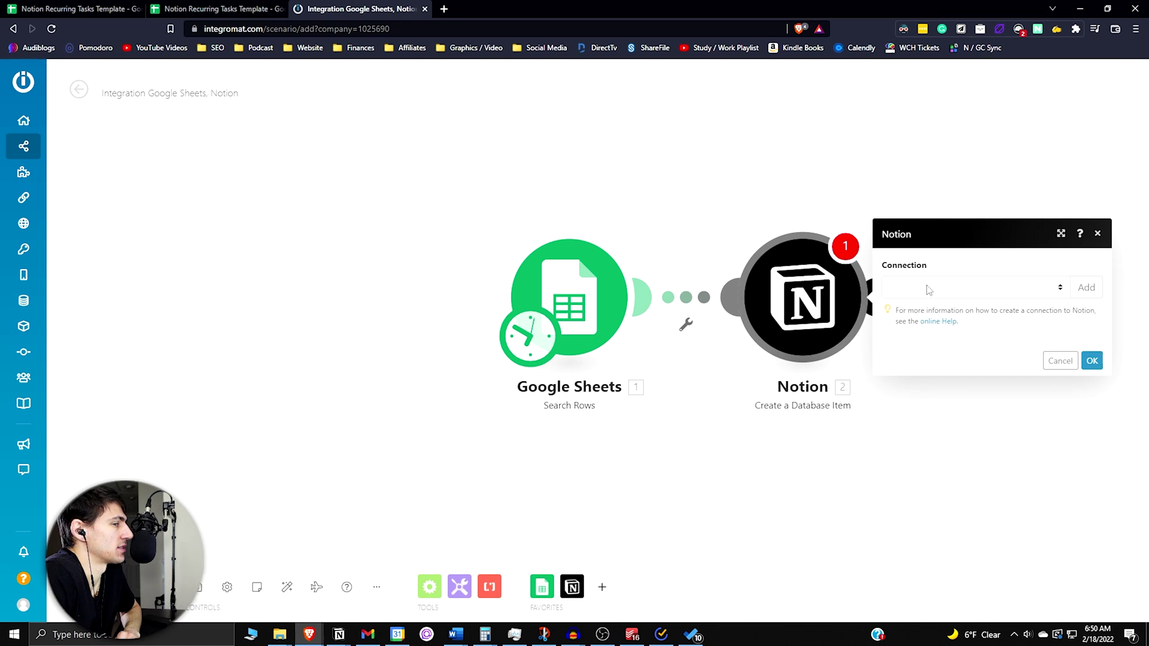
# Start a new Notion connection using the Notion Internal connection type.
pyautogui.click(937, 290)
pyautogui.click(1085, 294)
pyautogui.click(1086, 283)
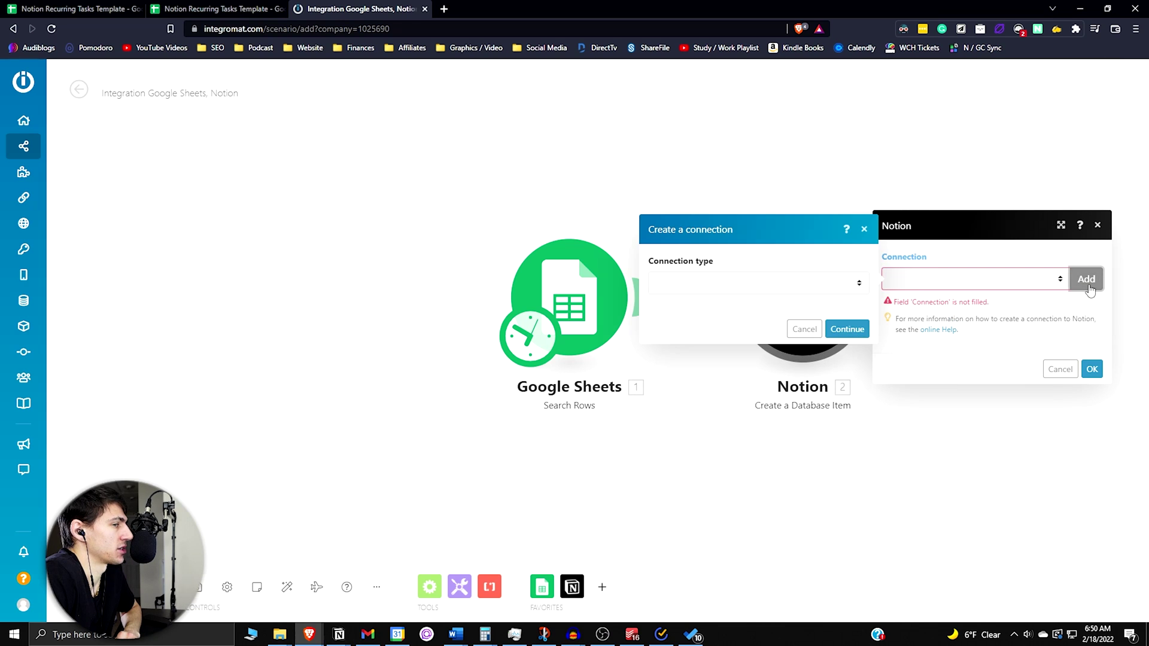
pyautogui.click(791, 292)
pyautogui.click(689, 326)
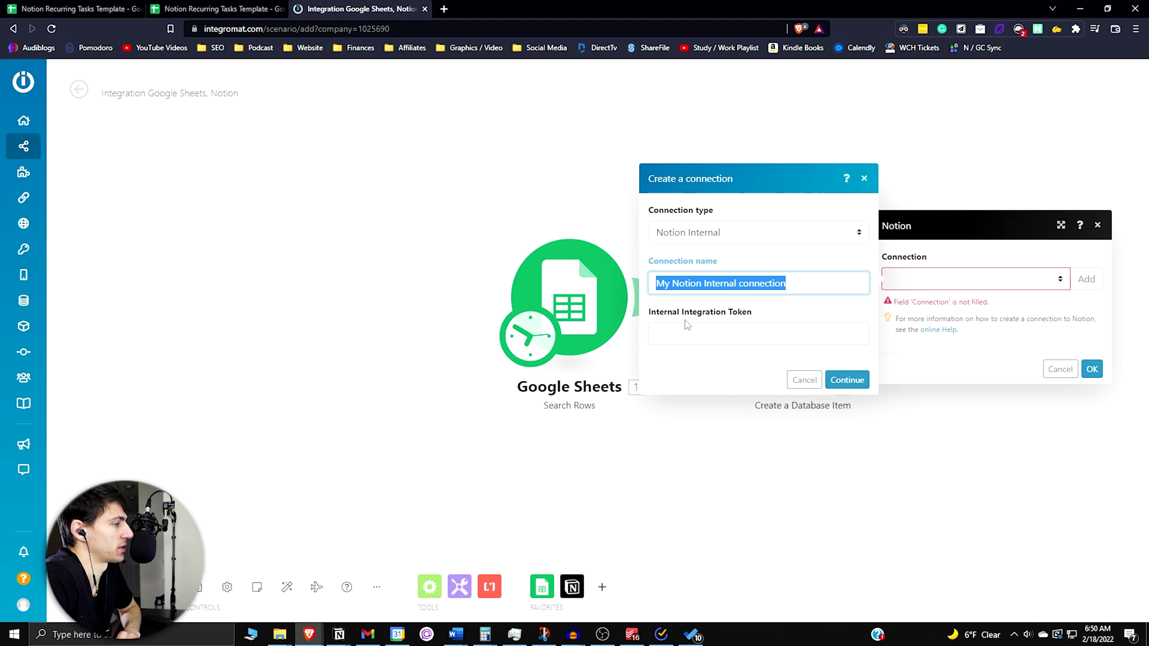
# Create a new Notion internal integration named Integromat.
pyautogui.click(706, 333)
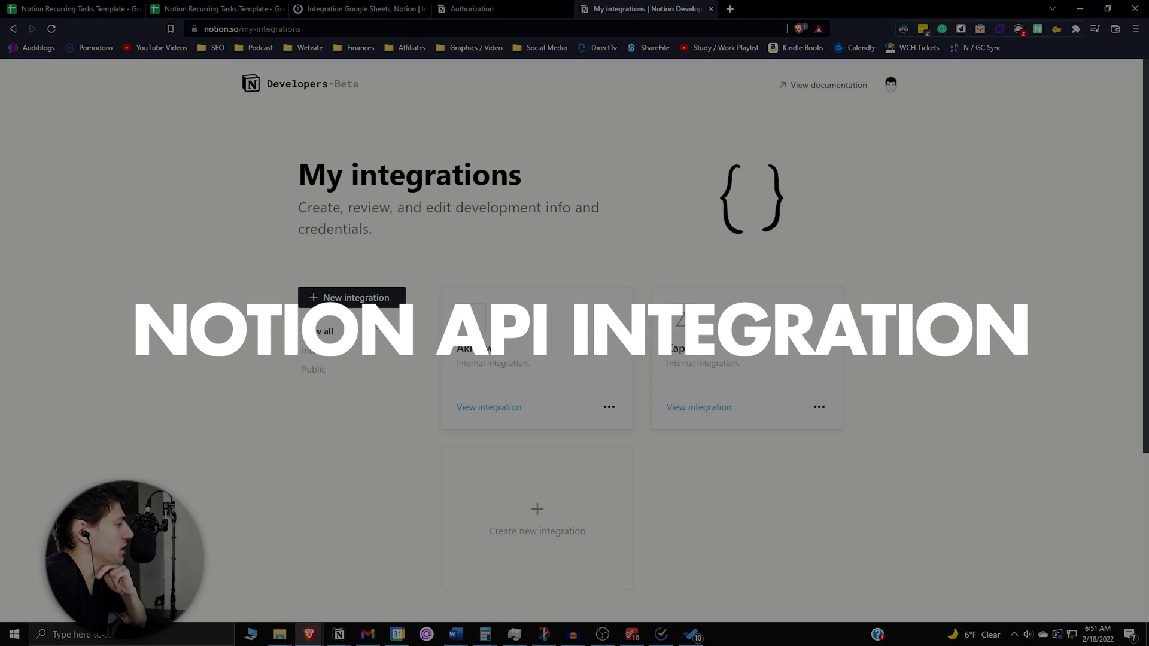
pyautogui.click(342, 296)
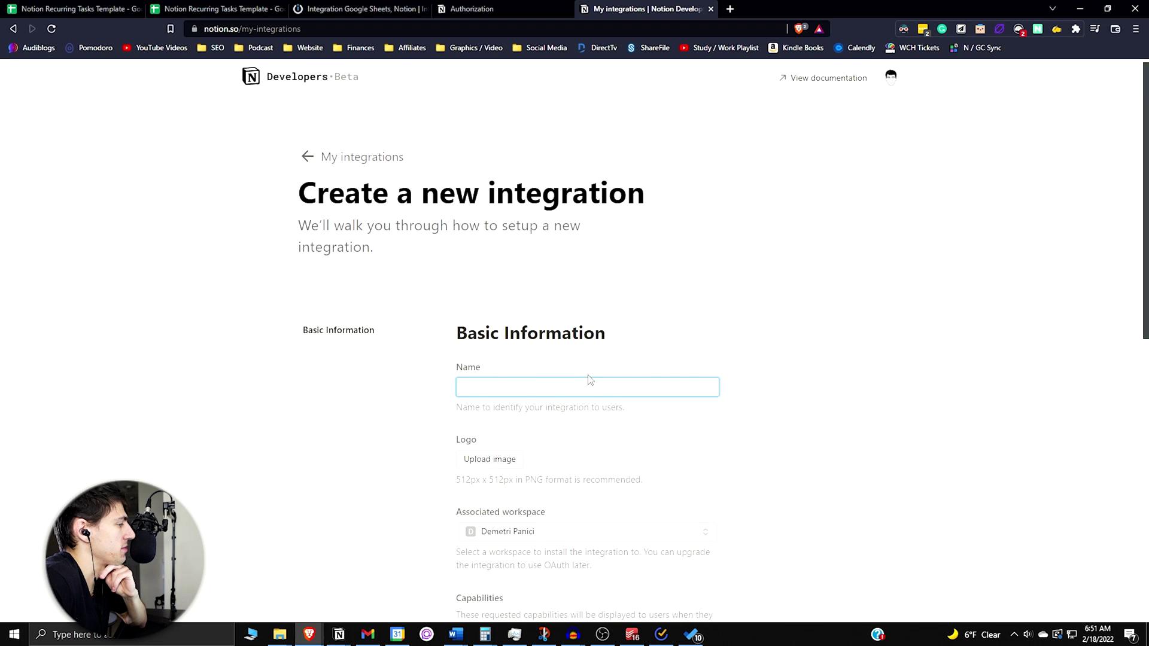
pyautogui.scroll(-2, 551, 441)
pyautogui.scroll(-1, 510, 397)
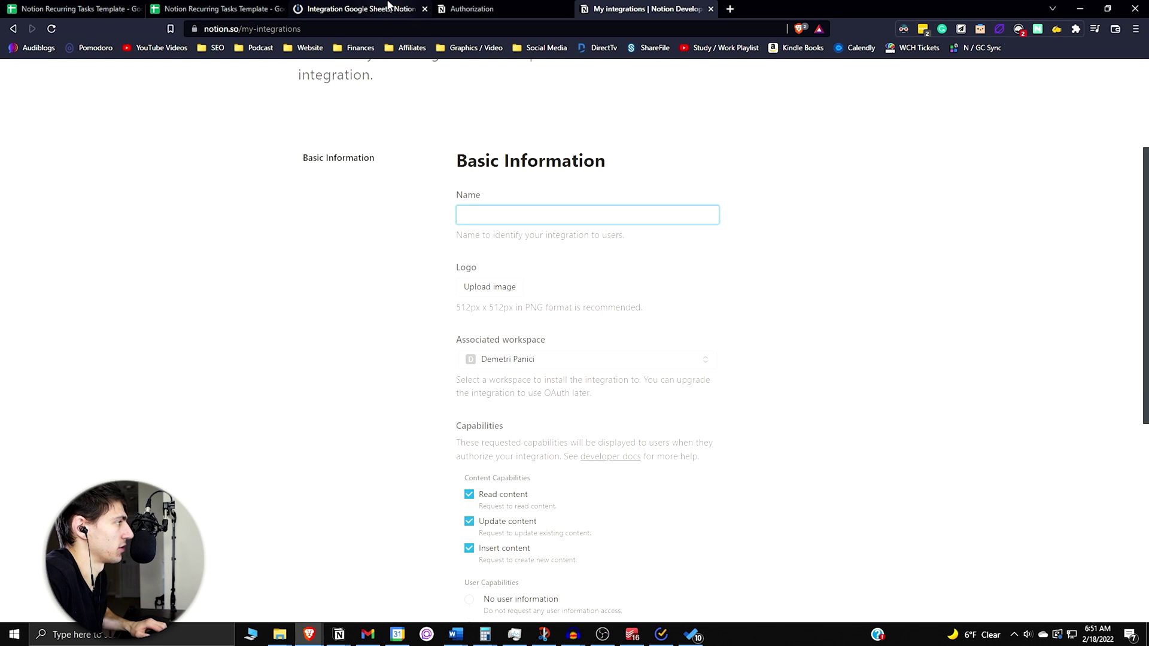
pyautogui.click(387, 5)
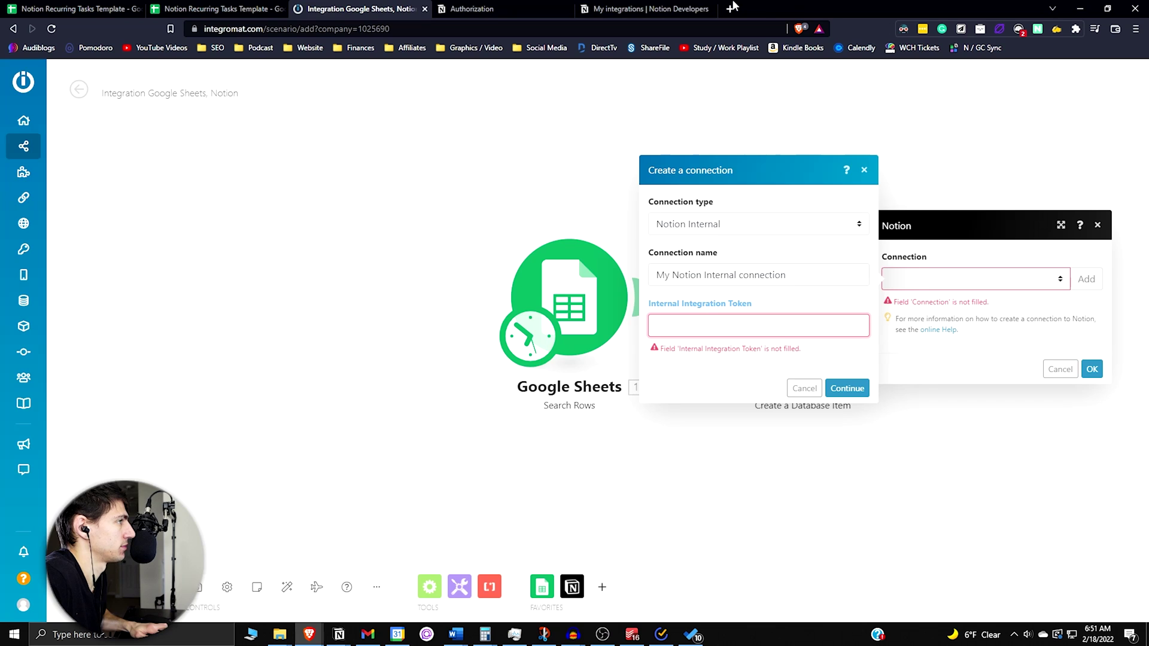
pyautogui.click(659, 9)
pyautogui.write('Integromat')
pyautogui.scroll(-5, 598, 419)
pyautogui.click(697, 499)
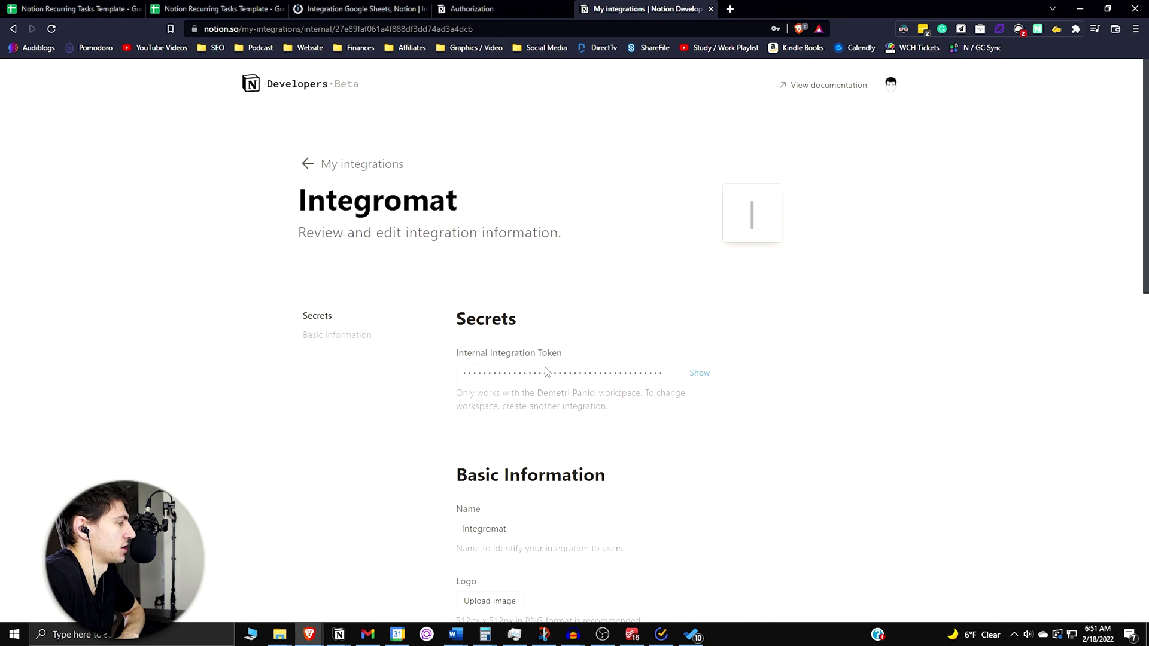
# Paste the integration's token into Integromat to save My Notion Internal connection.
pyautogui.click(591, 376)
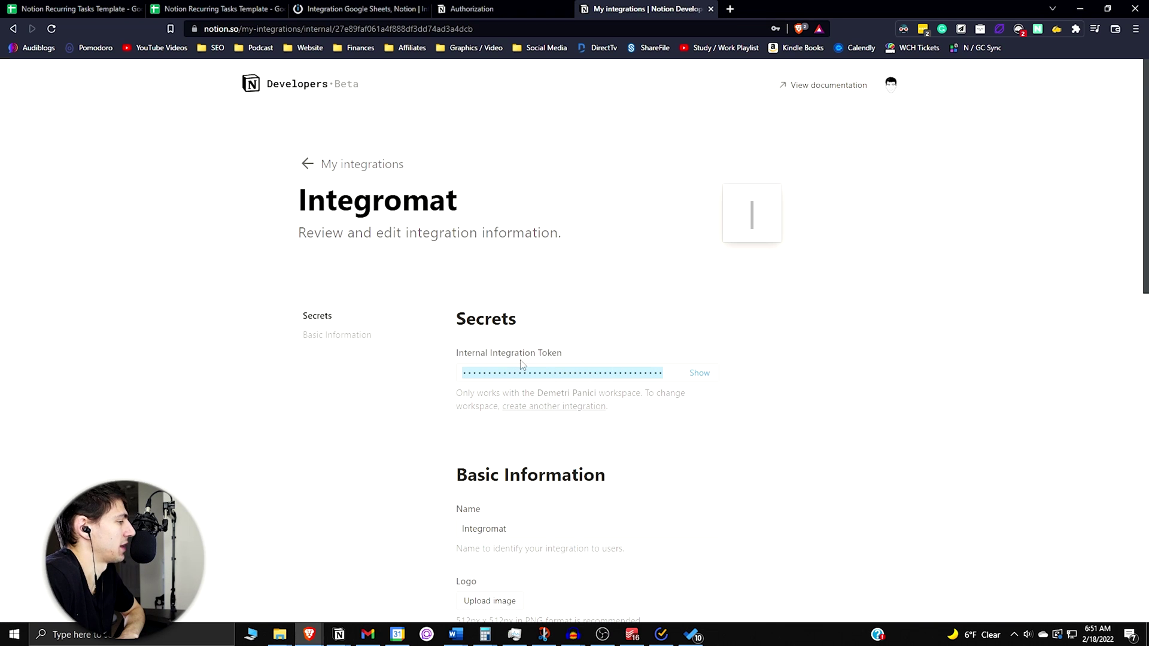
pyautogui.hotkey('ctrl', 'c')
pyautogui.scroll(-2, 522, 363)
pyautogui.click(359, 8)
pyautogui.hotkey('ctrl', 'v')
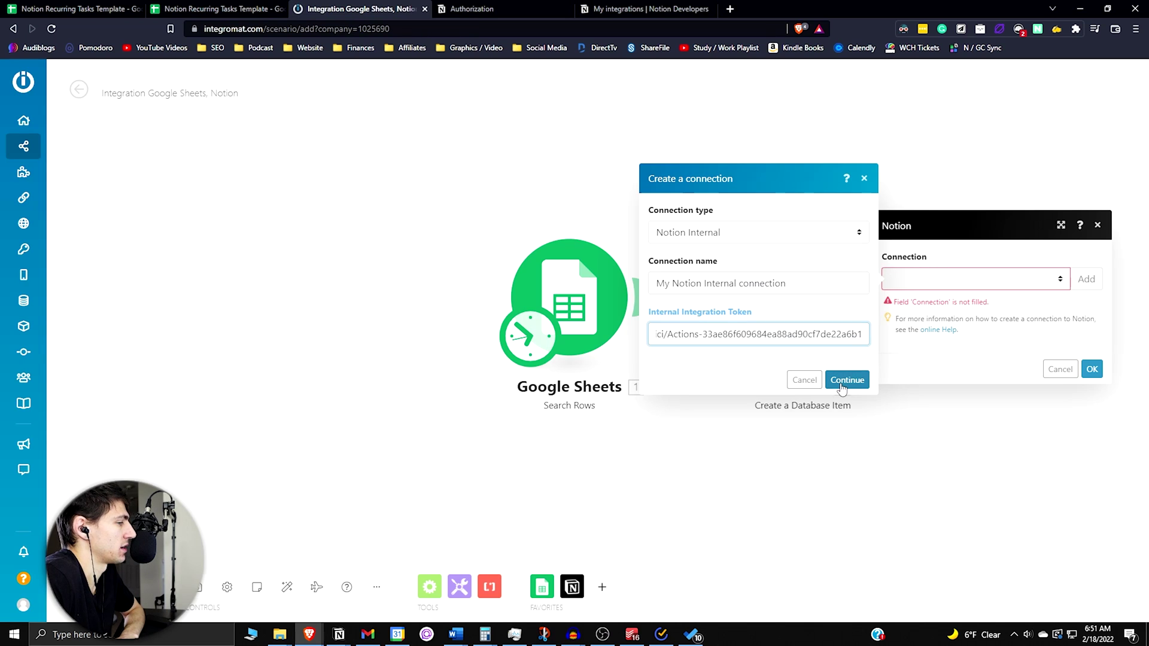
pyautogui.click(842, 387)
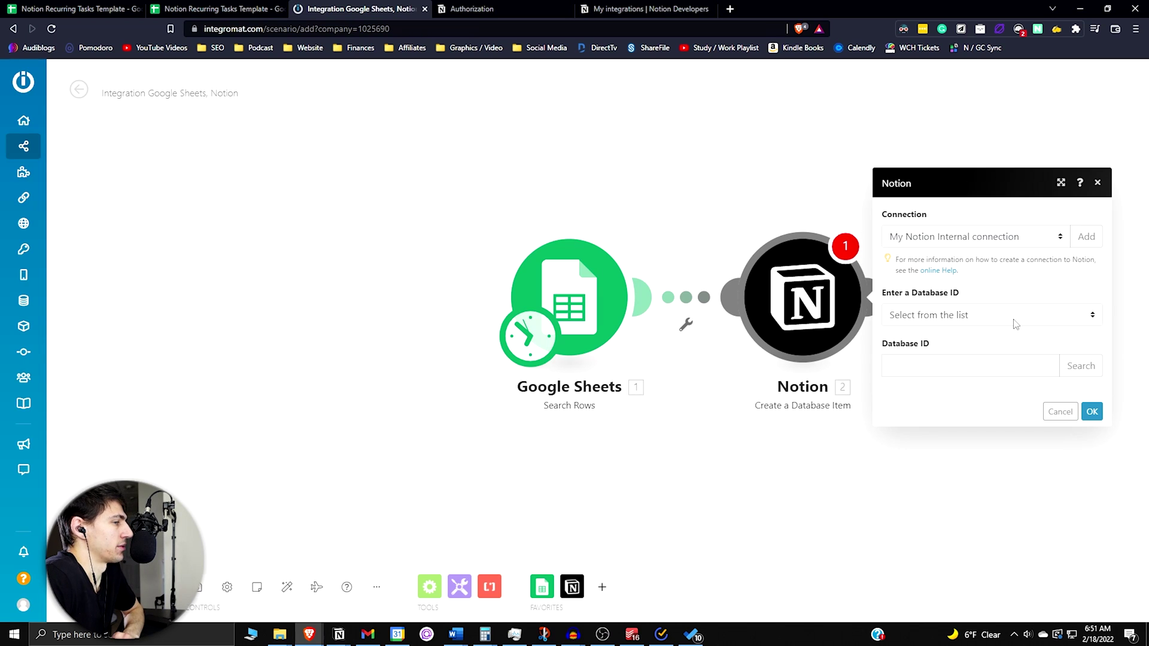
pyautogui.click(1015, 319)
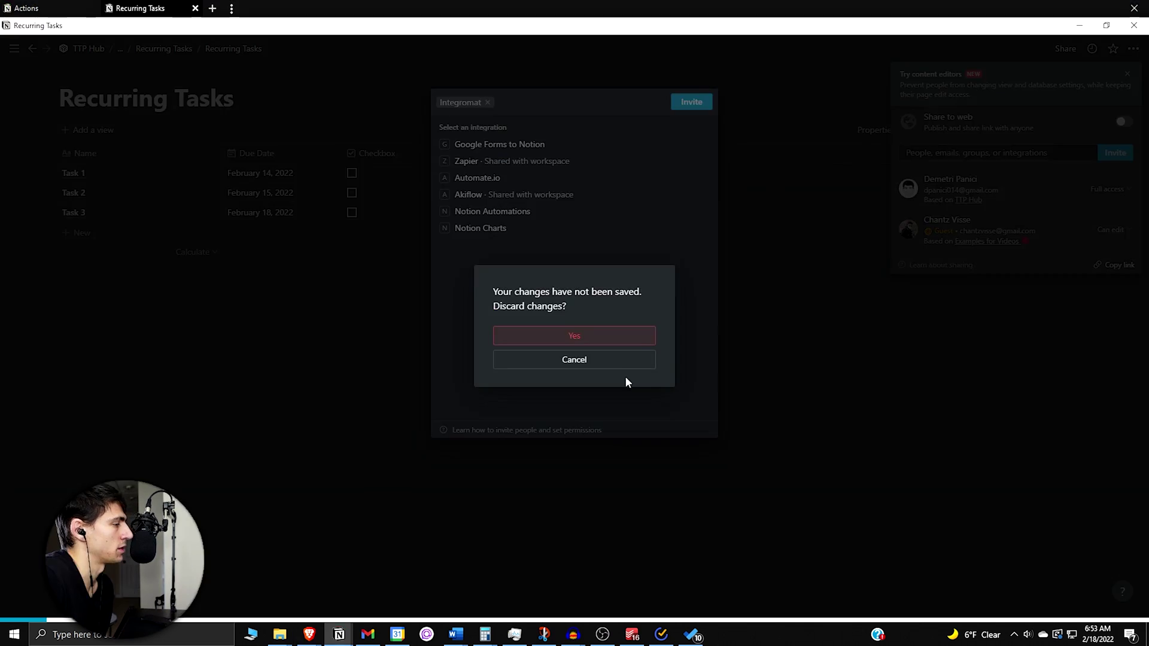
# Invite the Integromat integration to the Recurring Tasks database.
pyautogui.click(579, 361)
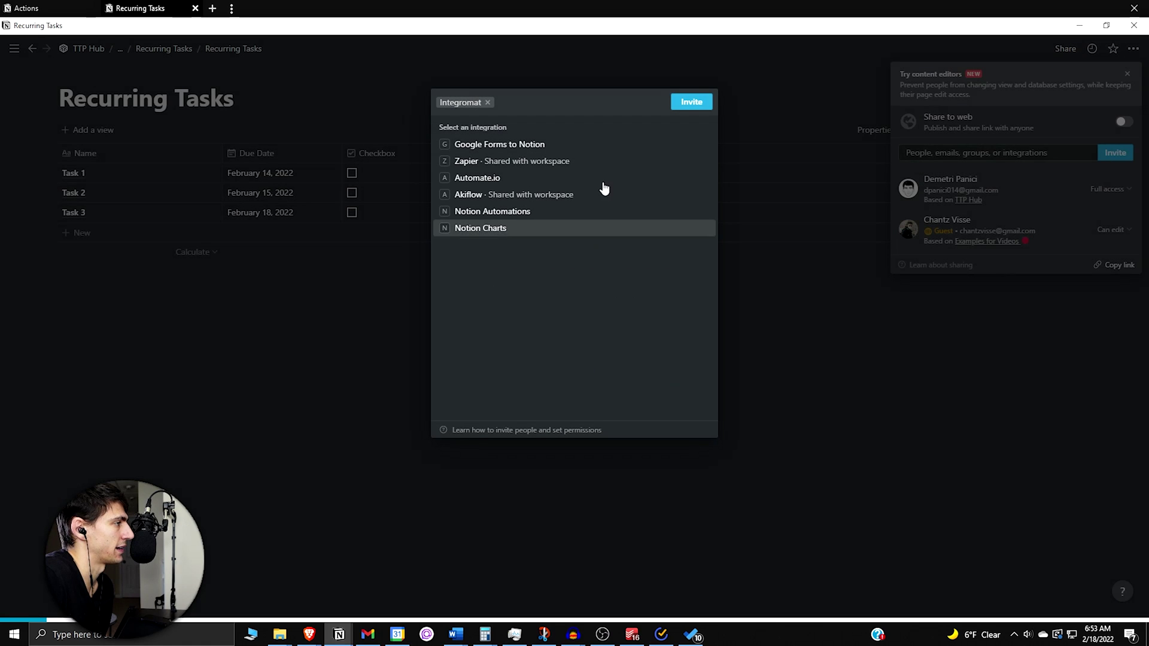
pyautogui.click(689, 102)
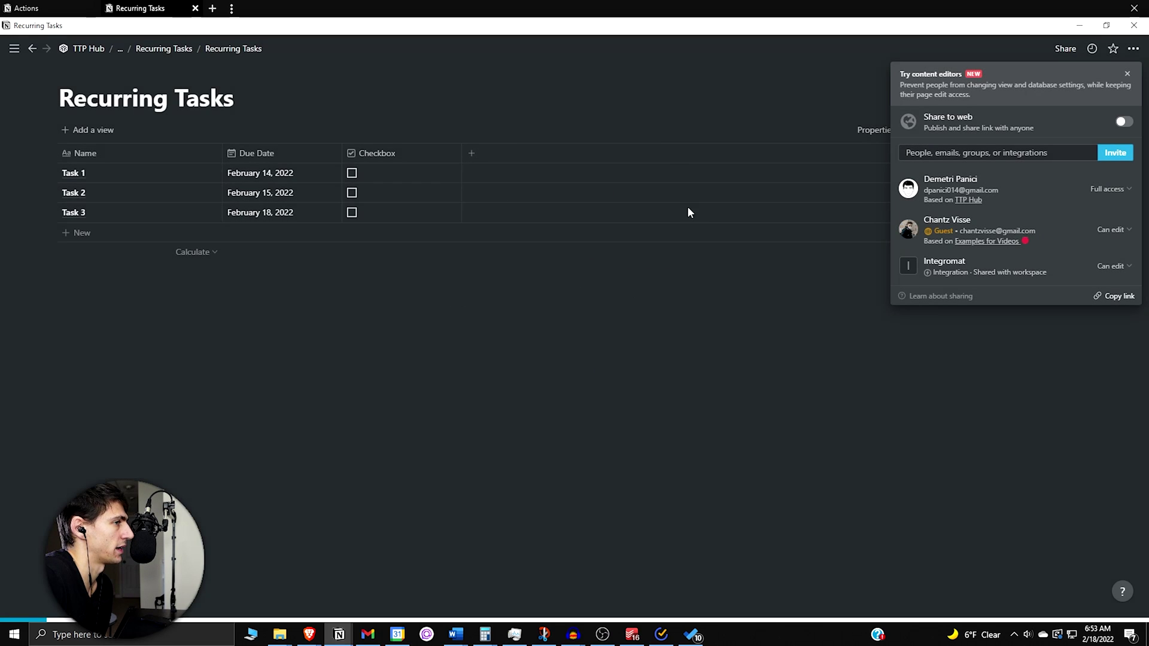
pyautogui.click(861, 377)
# Share the parent Recurring Tasks page with the Integromat integration.
pyautogui.click(163, 48)
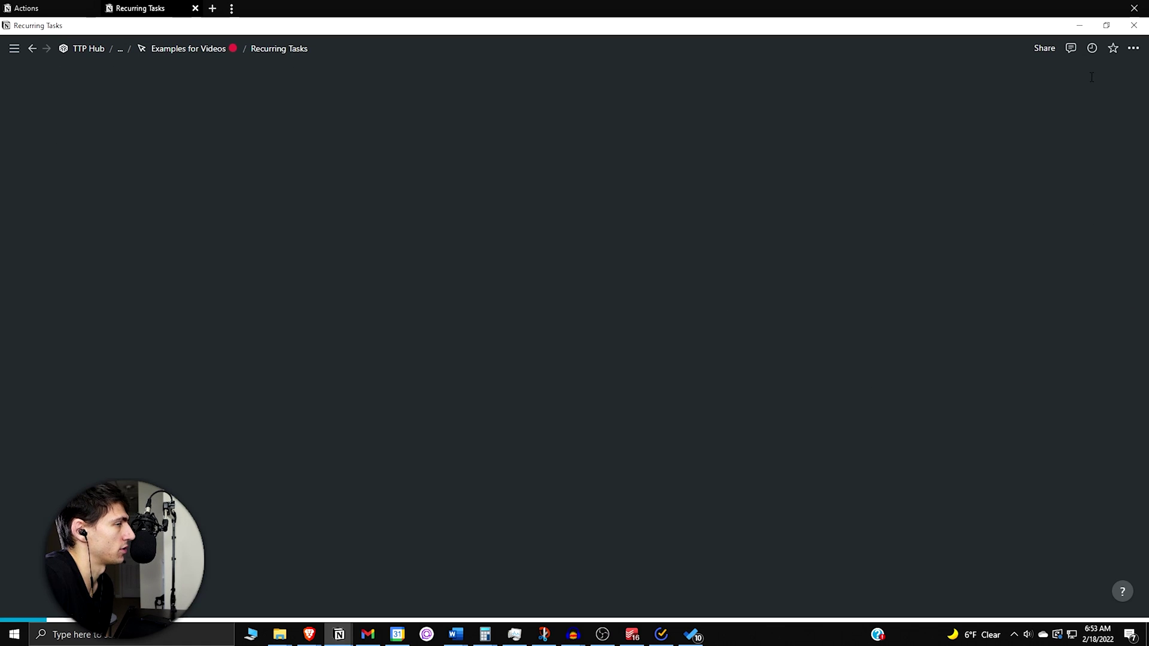
pyautogui.click(1045, 48)
pyautogui.click(1028, 107)
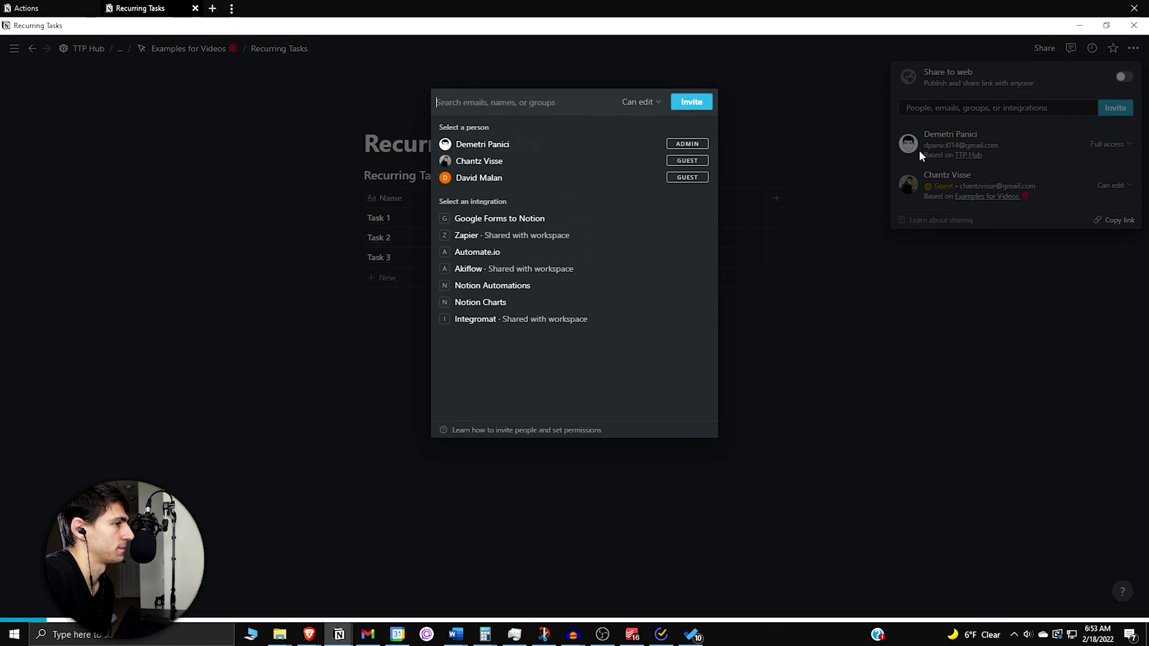
pyautogui.click(534, 317)
pyautogui.click(697, 106)
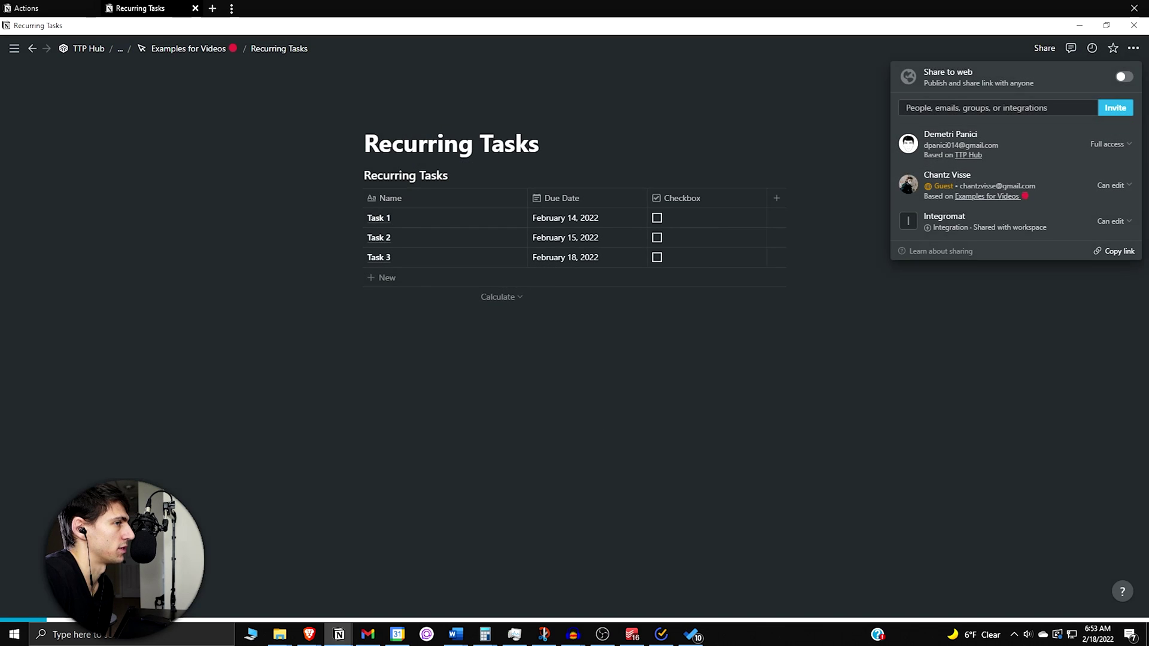
pyautogui.press('Escape')
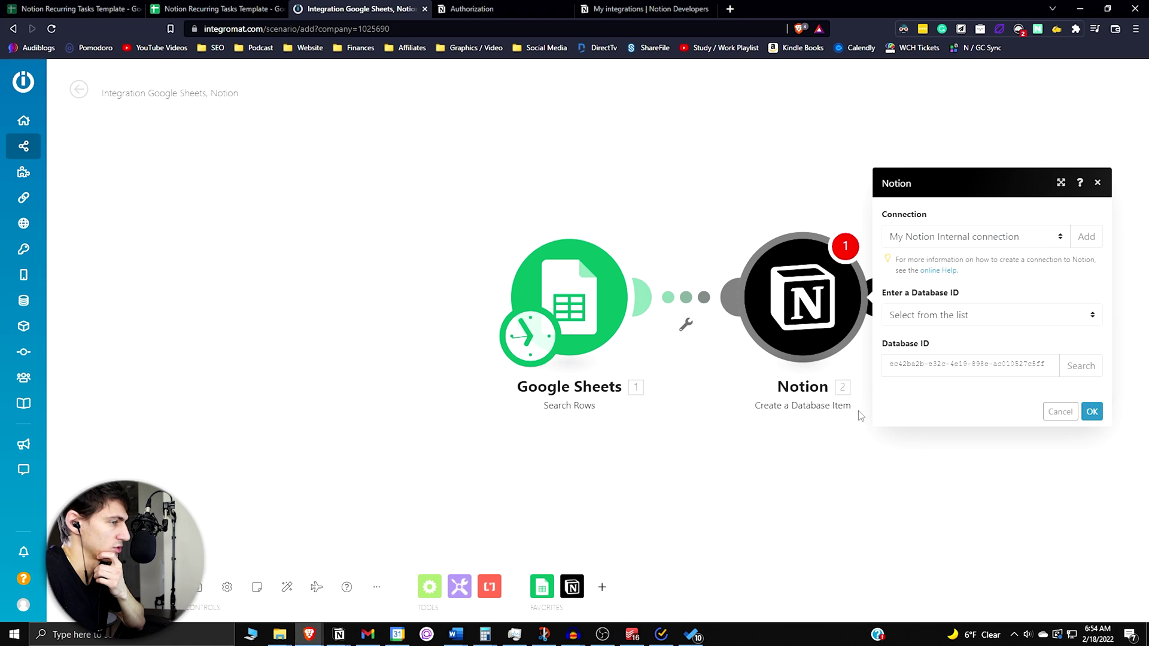
# Map Name of Task (A) into the Notion item's Name field.
pyautogui.click(1081, 355)
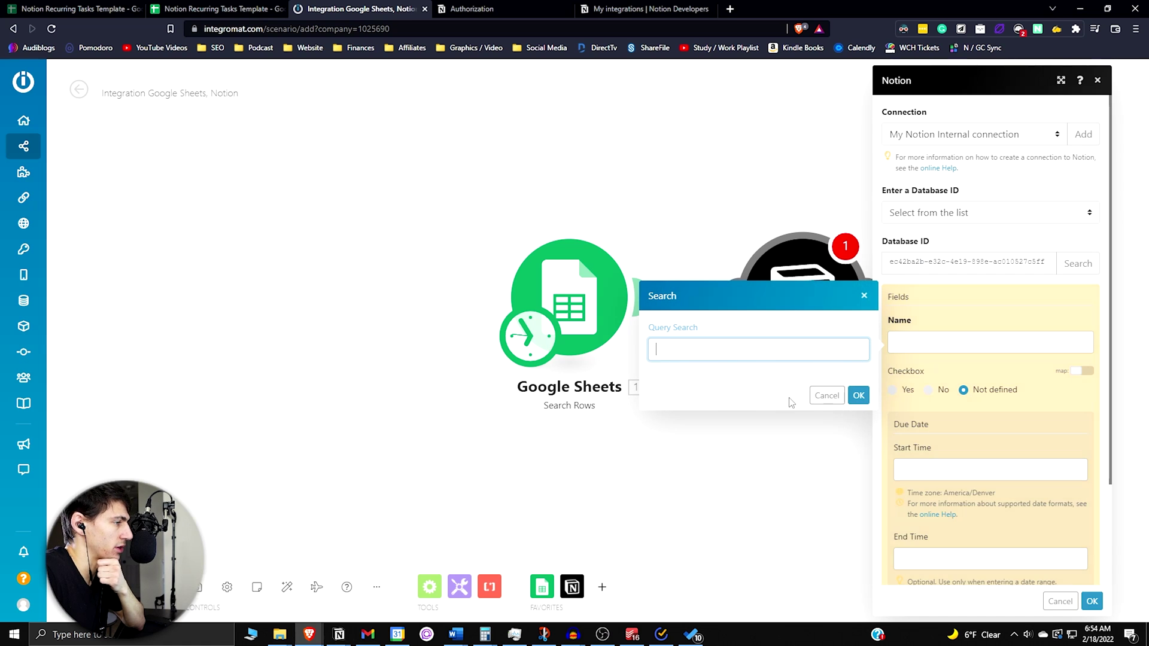
pyautogui.click(818, 397)
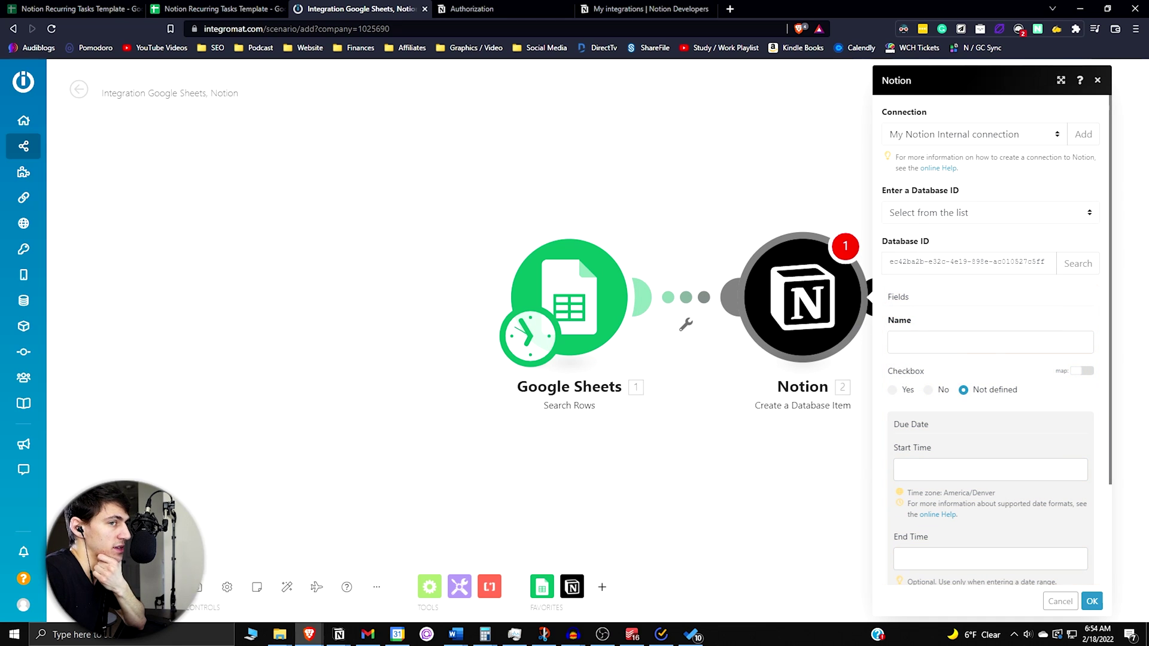
pyautogui.click(990, 342)
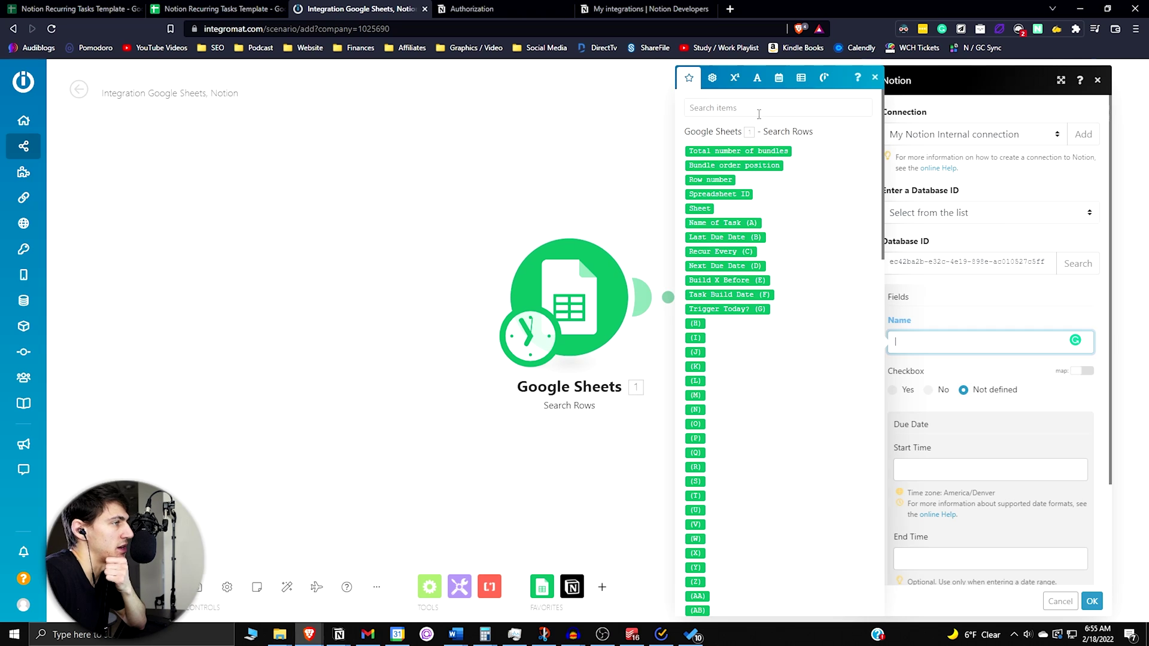
pyautogui.write('Name of T')
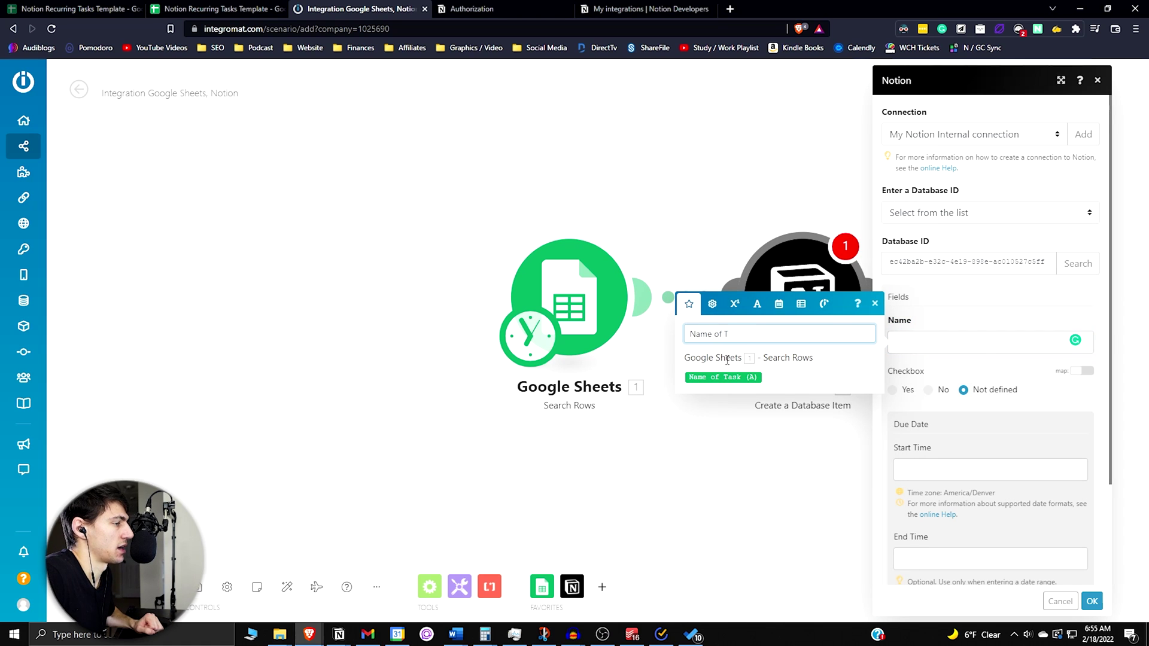
pyautogui.click(723, 377)
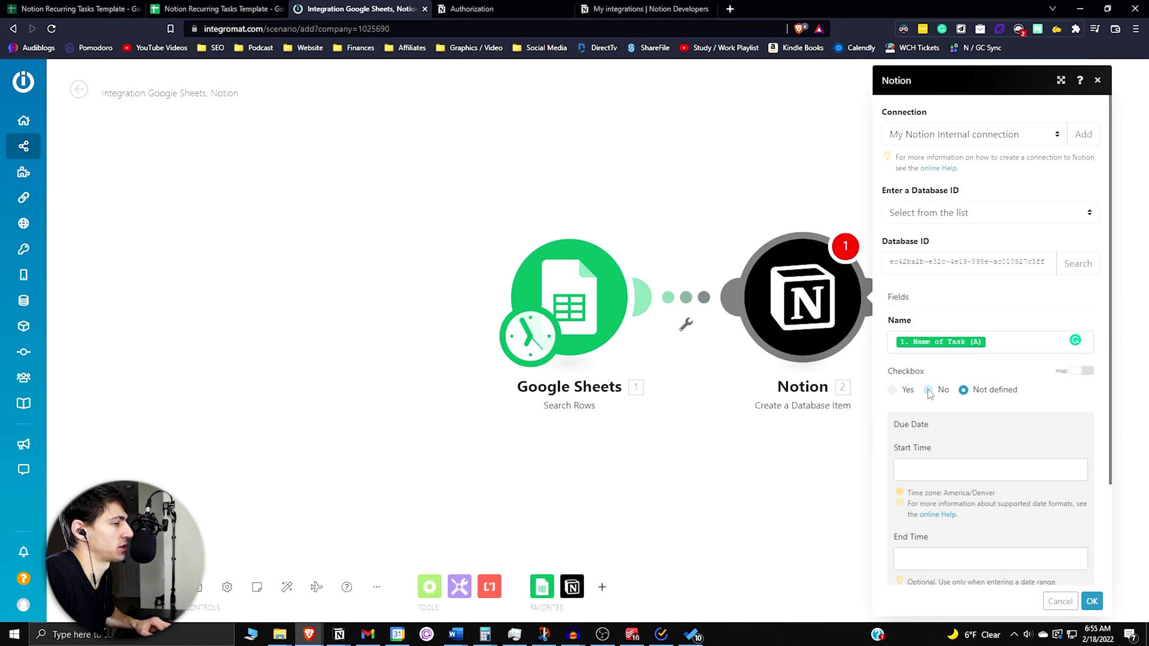
# Map Next Due Date (D) into Due Date's Start Time with Include Time set to No, and save.
pyautogui.click(952, 470)
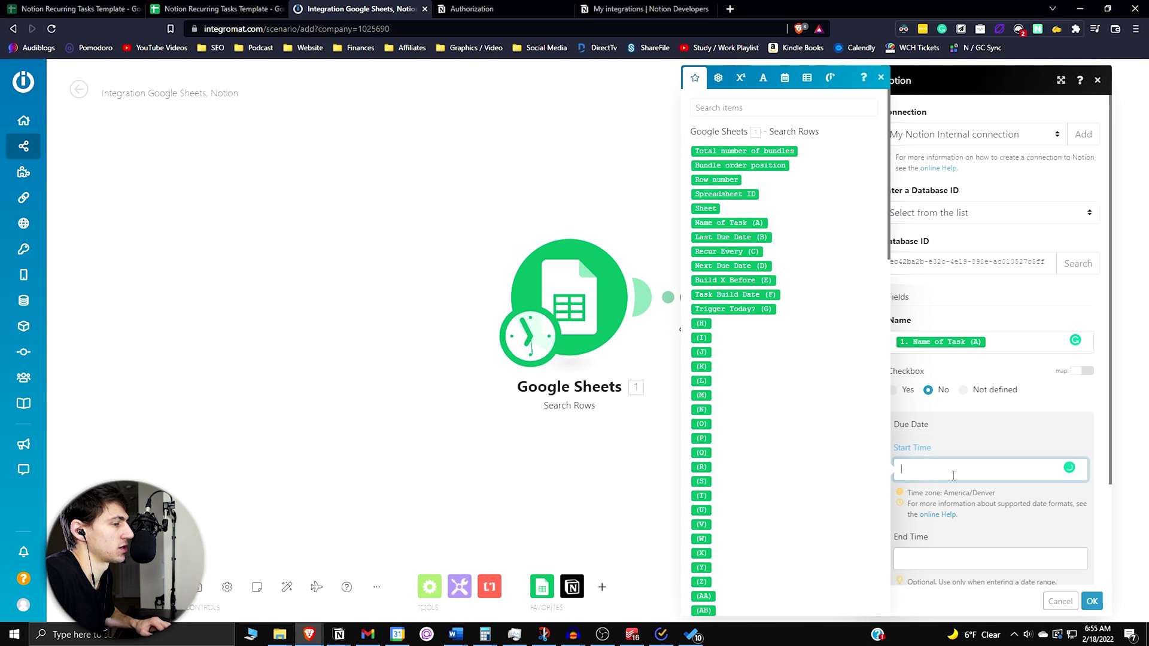
pyautogui.click(722, 266)
pyautogui.scroll(-2, 954, 538)
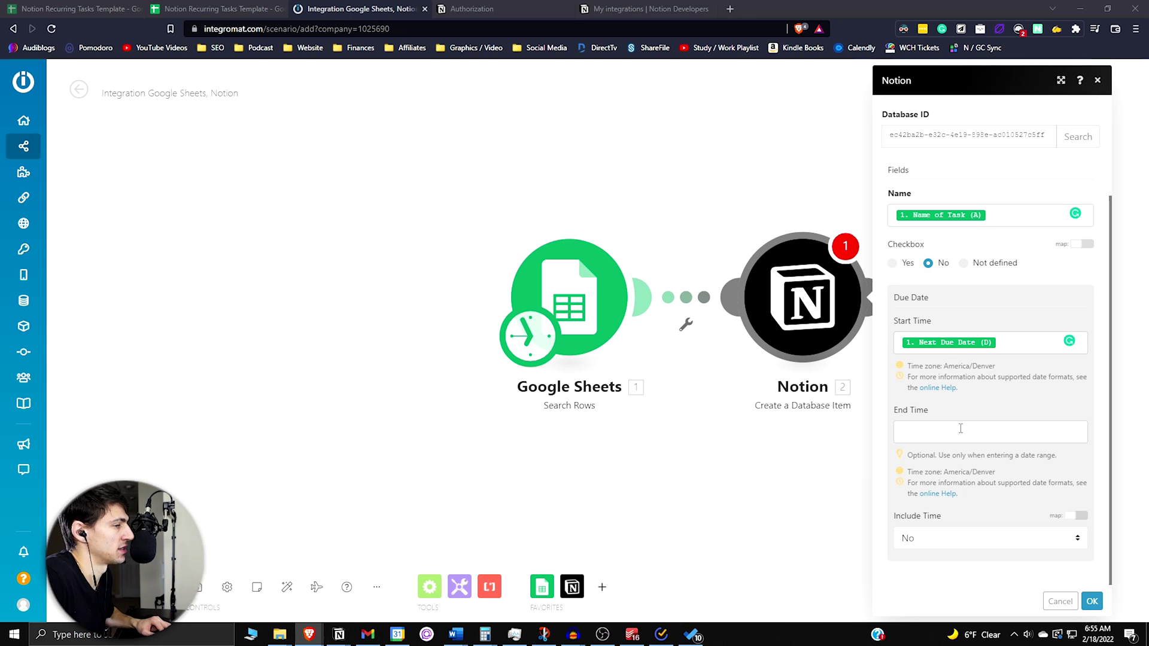
pyautogui.click(936, 544)
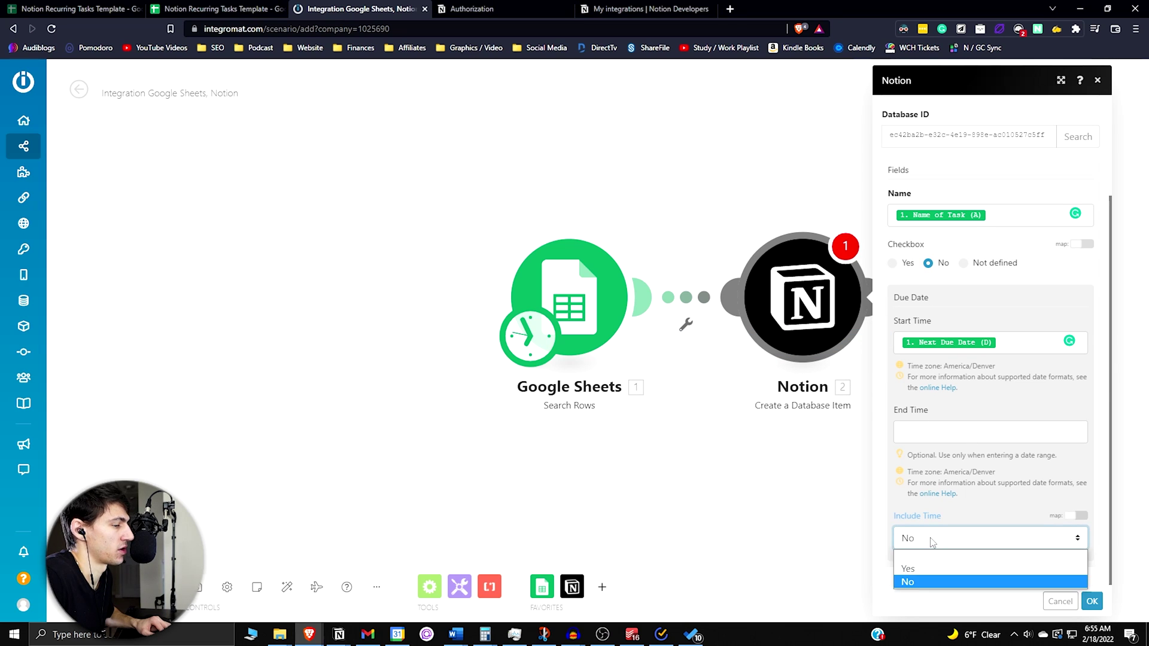
pyautogui.click(937, 545)
pyautogui.click(933, 536)
pyautogui.click(920, 570)
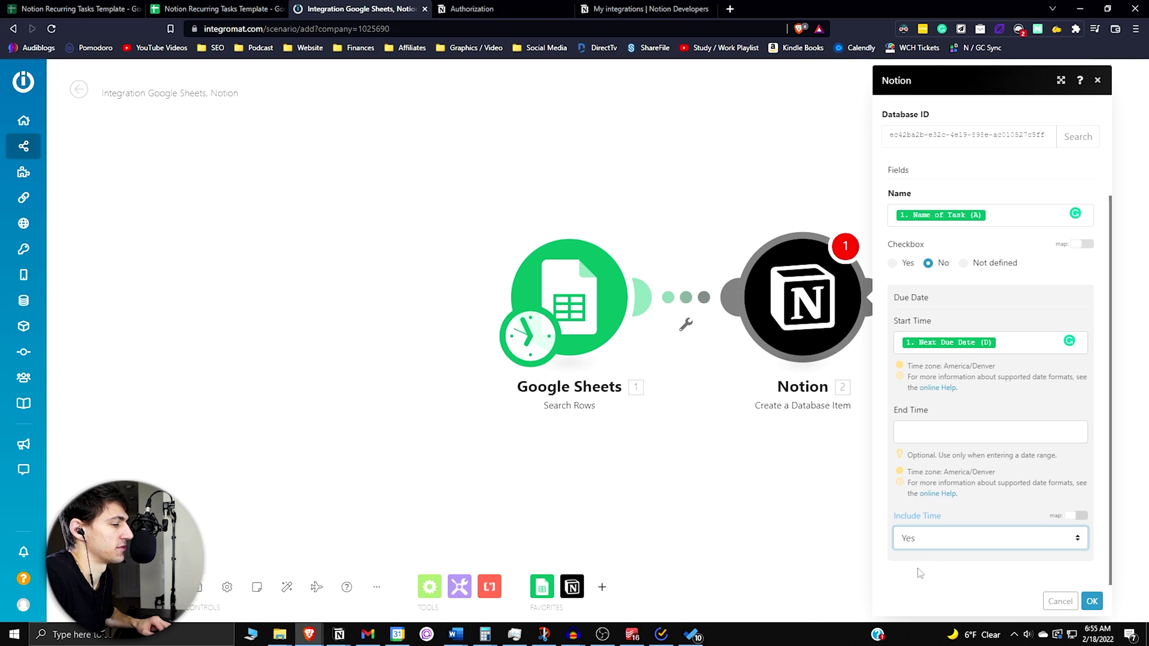
pyautogui.click(931, 541)
pyautogui.click(915, 581)
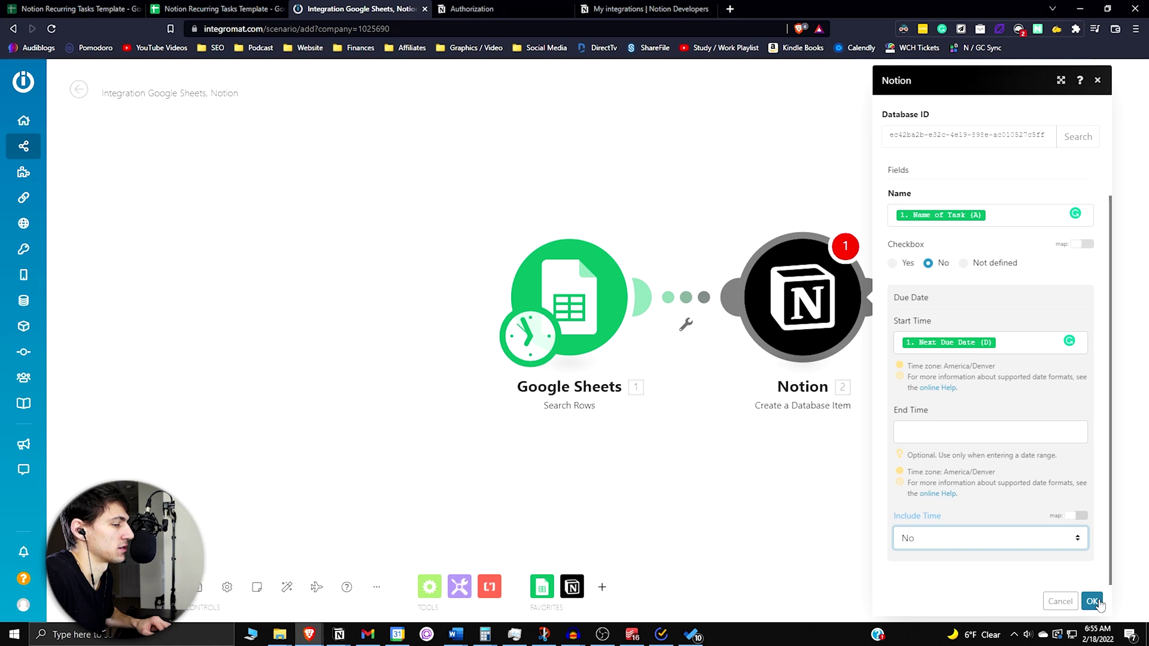
pyautogui.click(1092, 602)
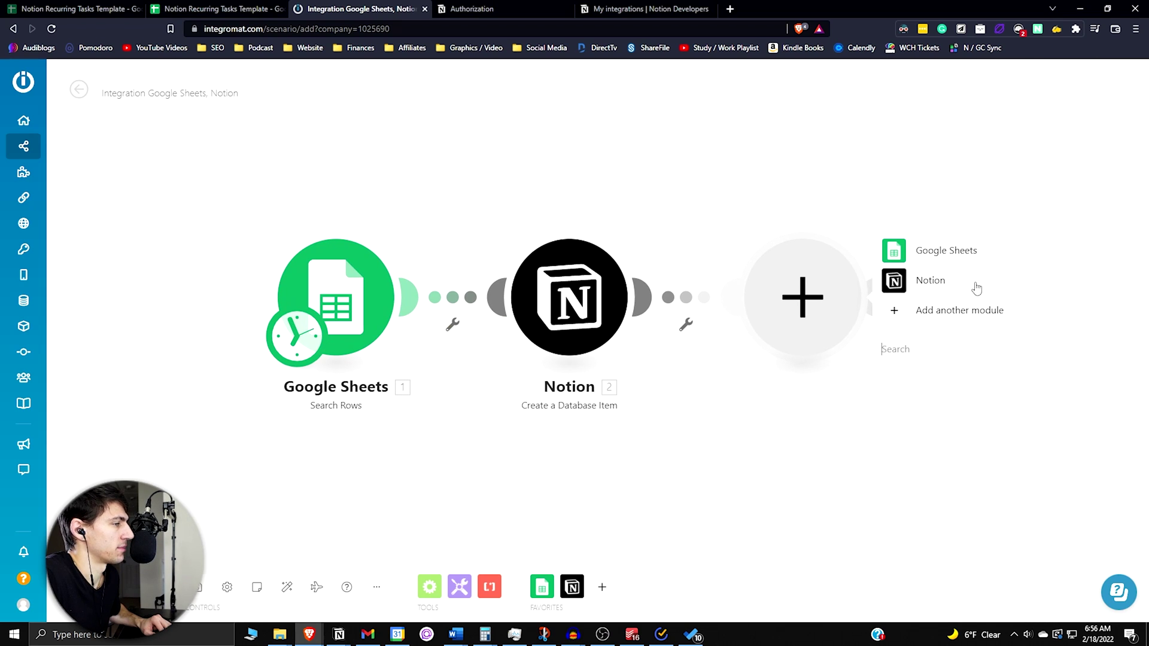
# Choose Google Sheets for the module after Notion, checking the task spreadsheet along the way.
pyautogui.click(957, 251)
pyautogui.scroll(-1, 886, 195)
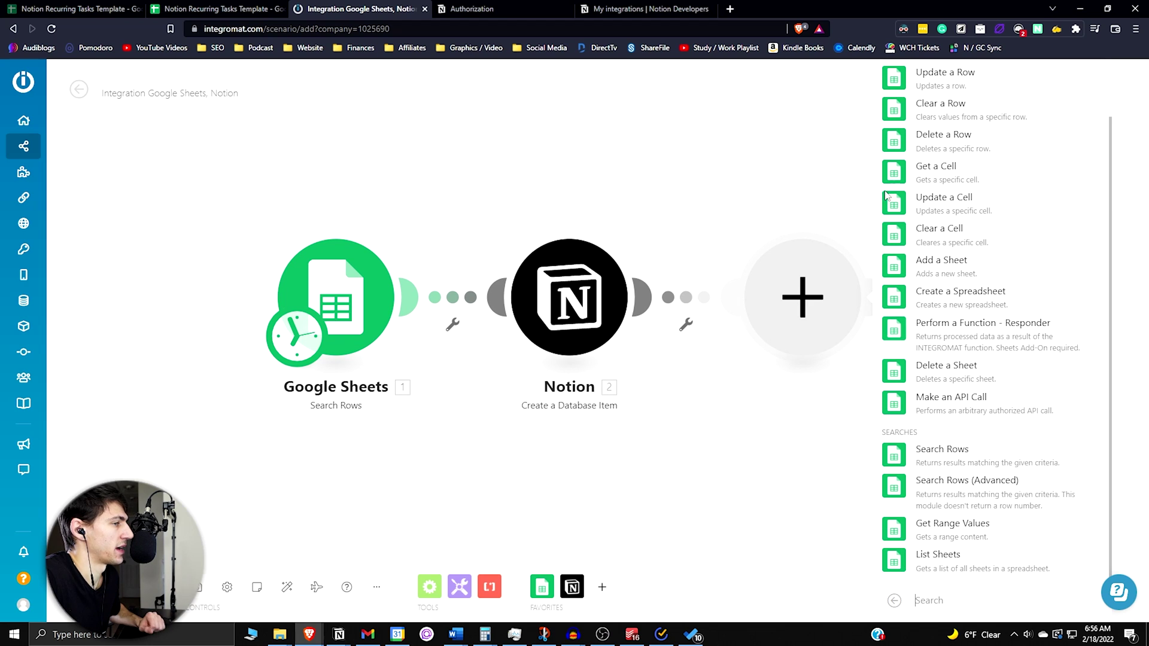
pyautogui.scroll(1, 975, 273)
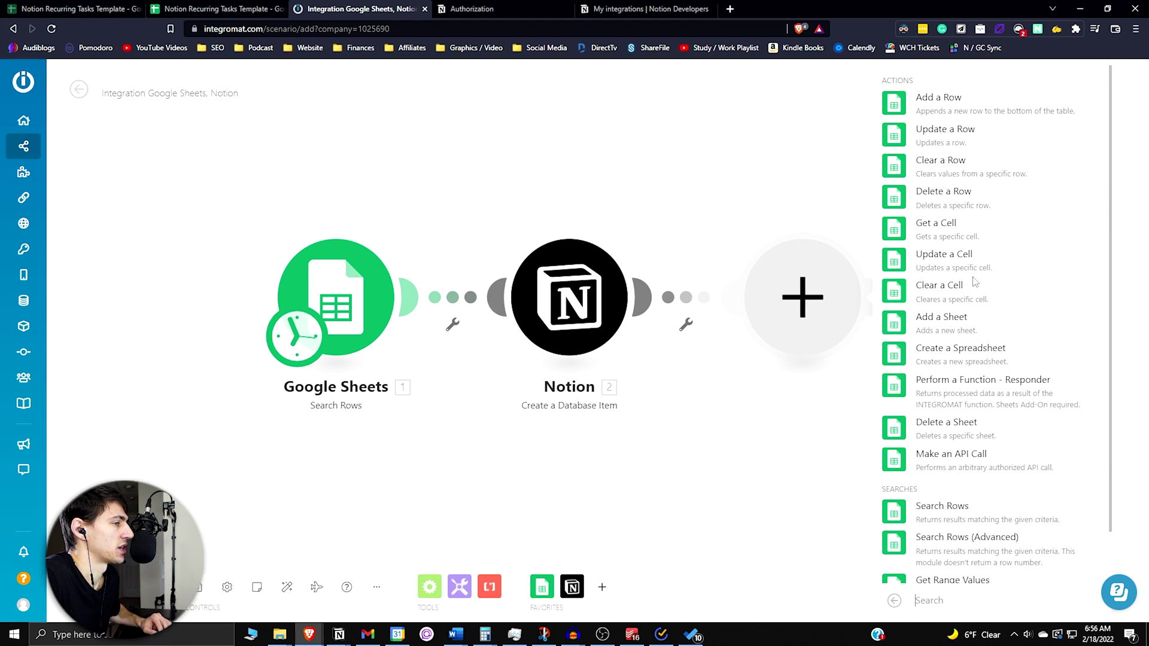
pyautogui.scroll(-1, 975, 281)
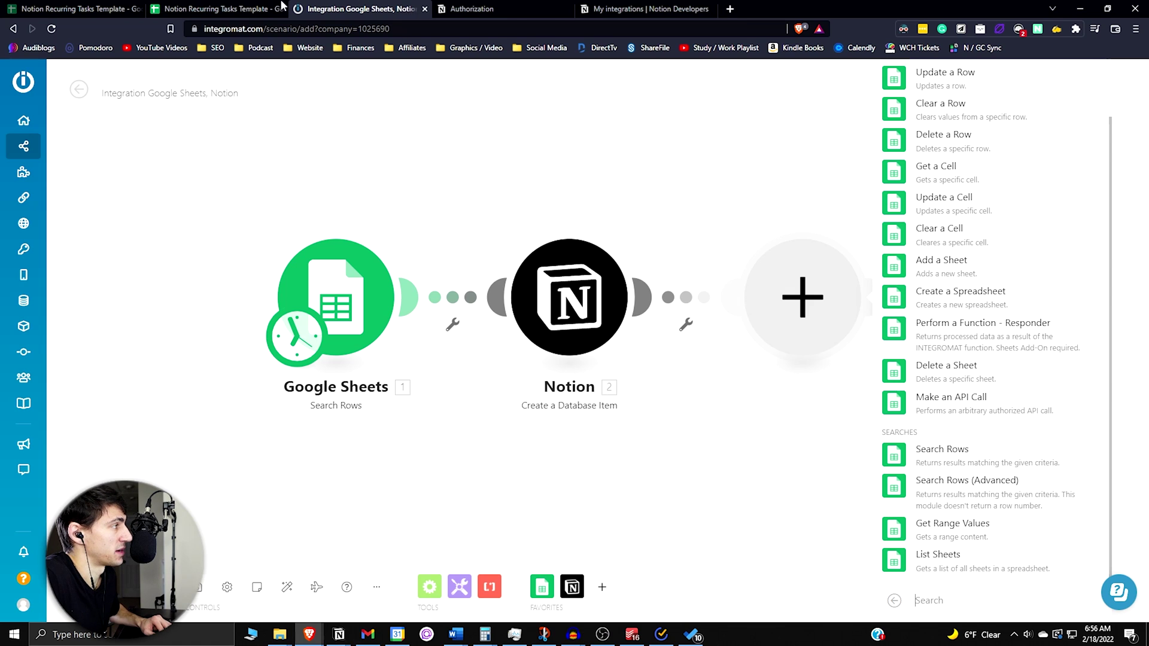
pyautogui.click(281, 5)
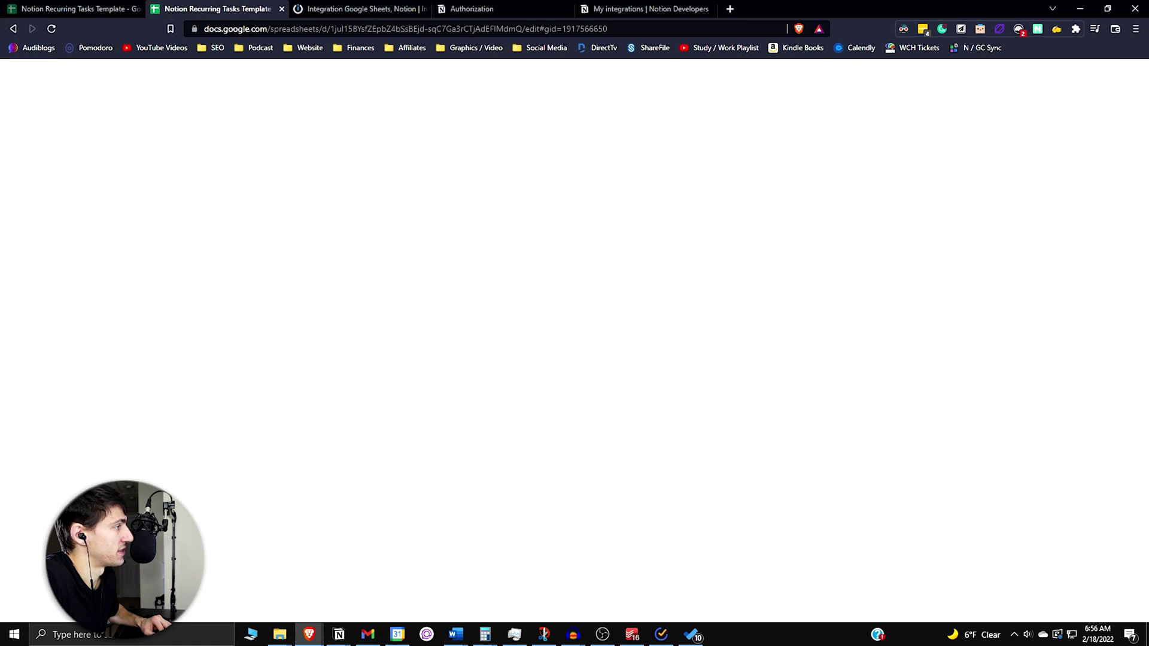
pyautogui.click(343, 5)
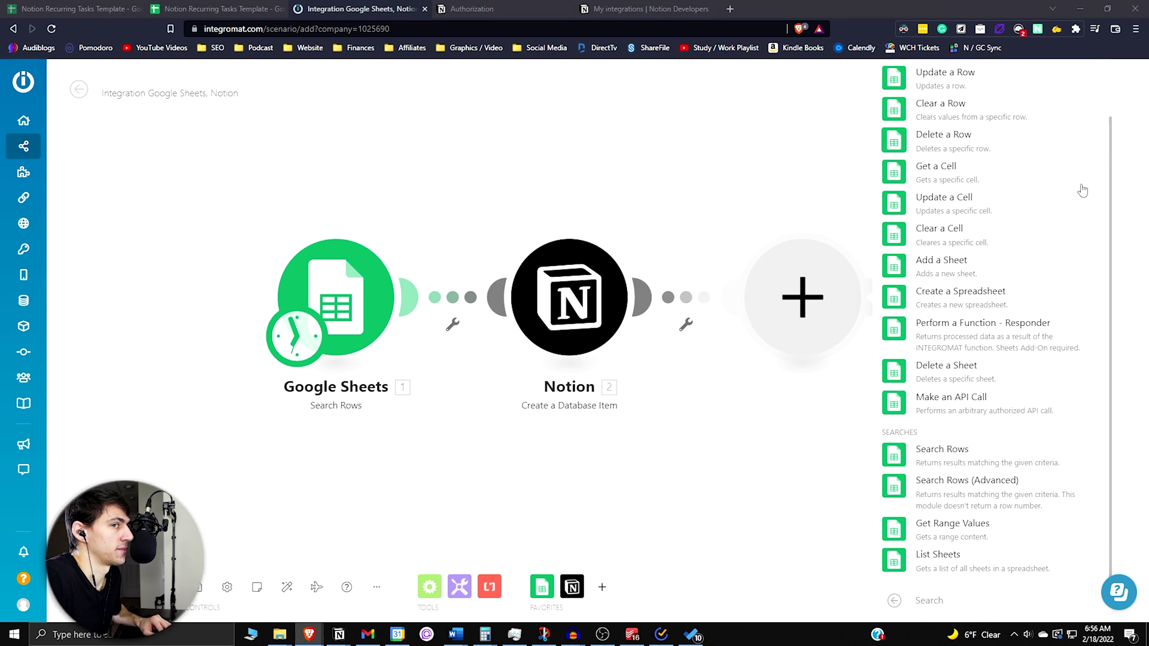
# Add a Google Sheets Update a Cell module using the Notion Recurring Tasks Template spreadsheet.
pyautogui.write('update')
pyautogui.click(943, 294)
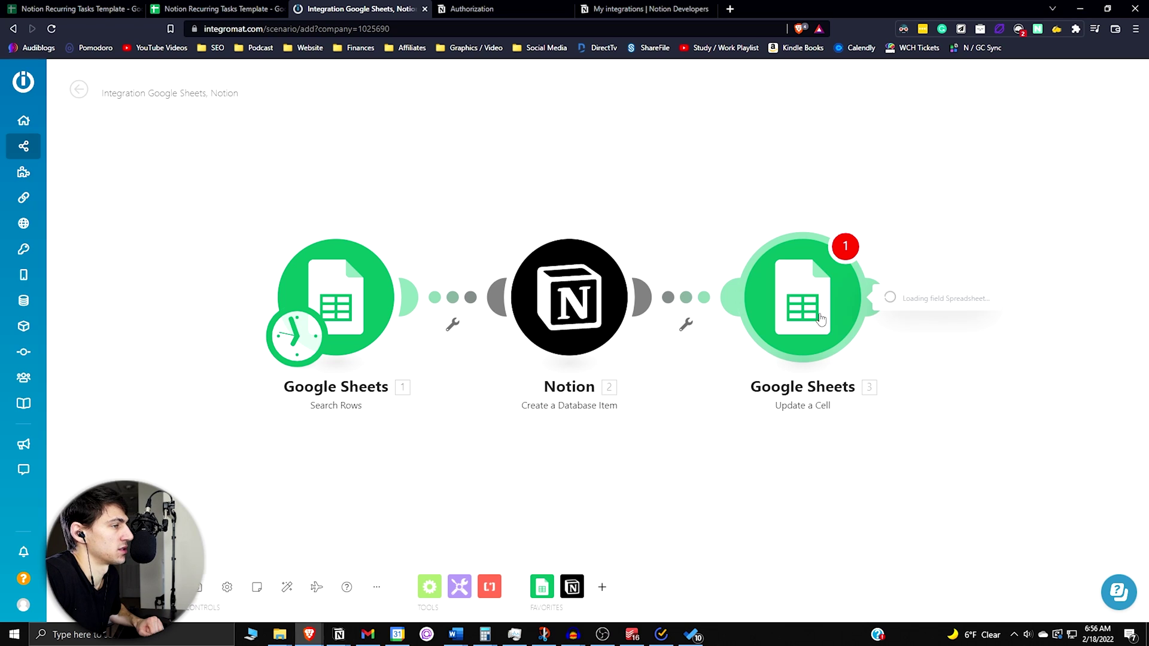
pyautogui.click(885, 281)
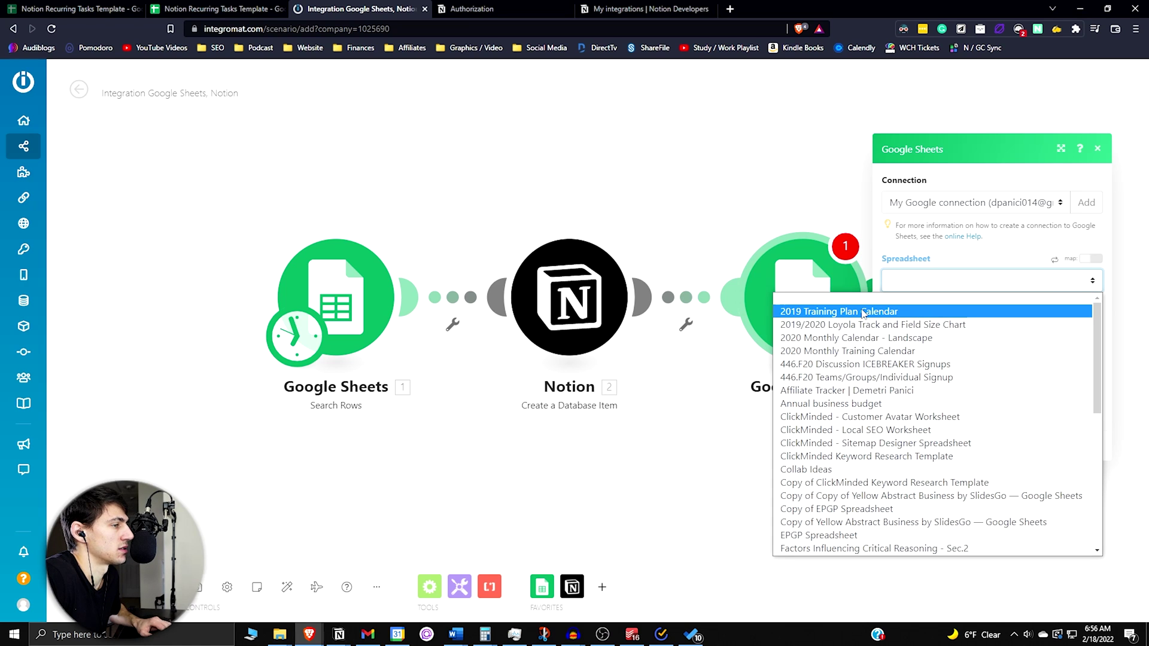
pyautogui.scroll(-5, 897, 419)
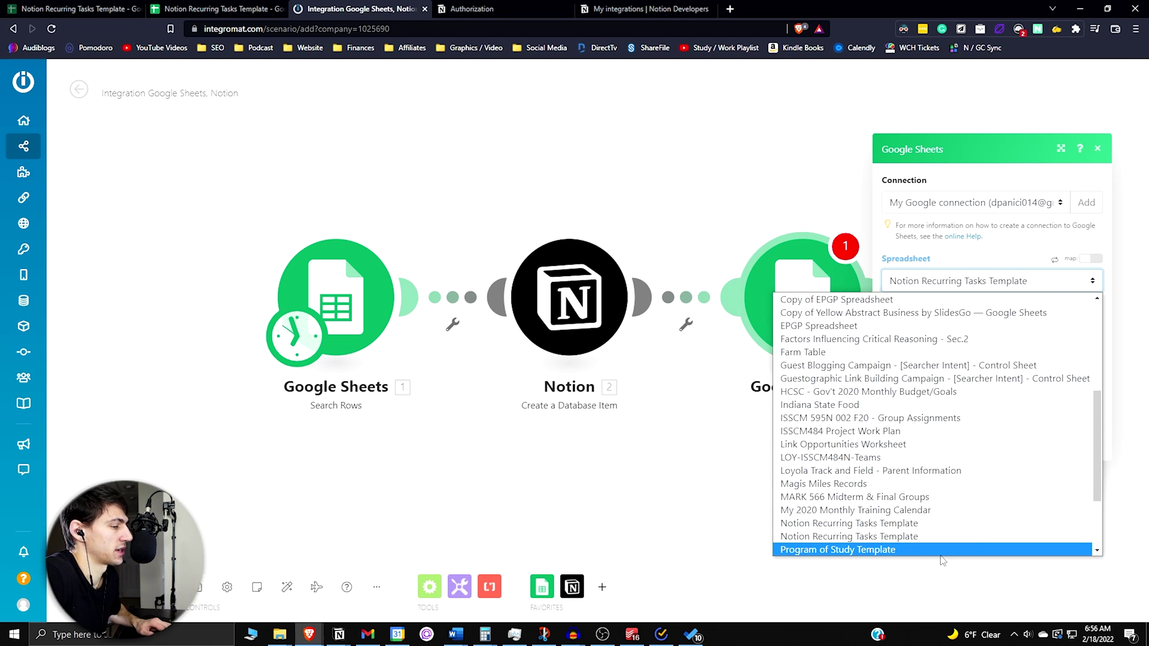
pyautogui.click(934, 536)
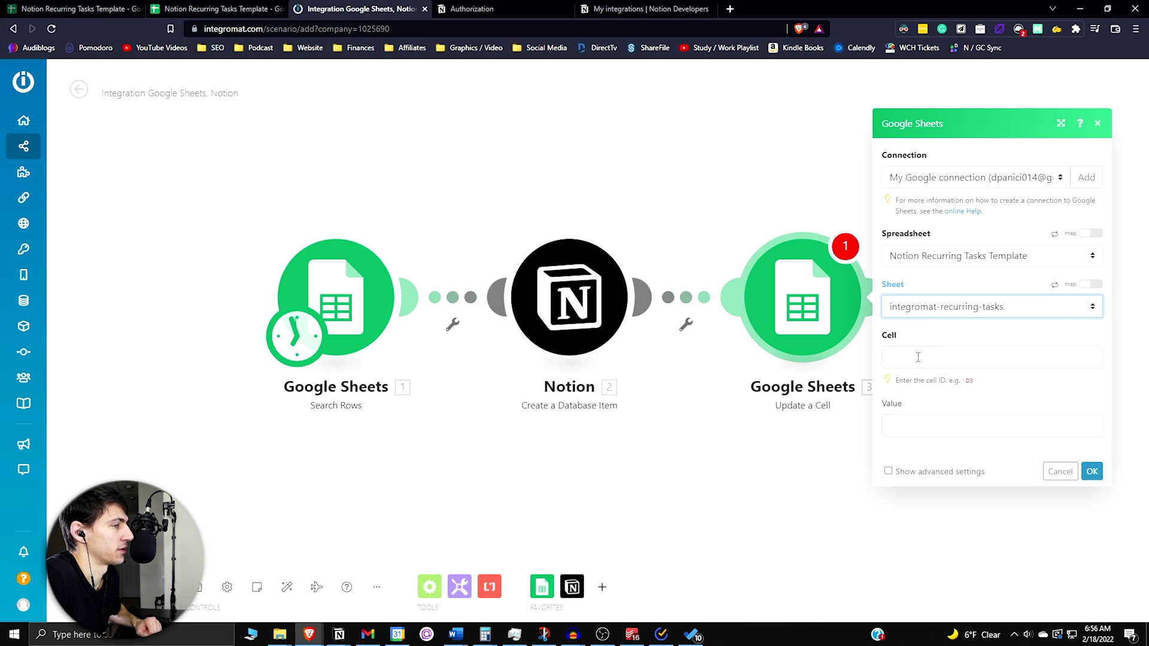
# After checking the sheet's columns, map the Cell field to column B plus Row number.
pyautogui.click(918, 357)
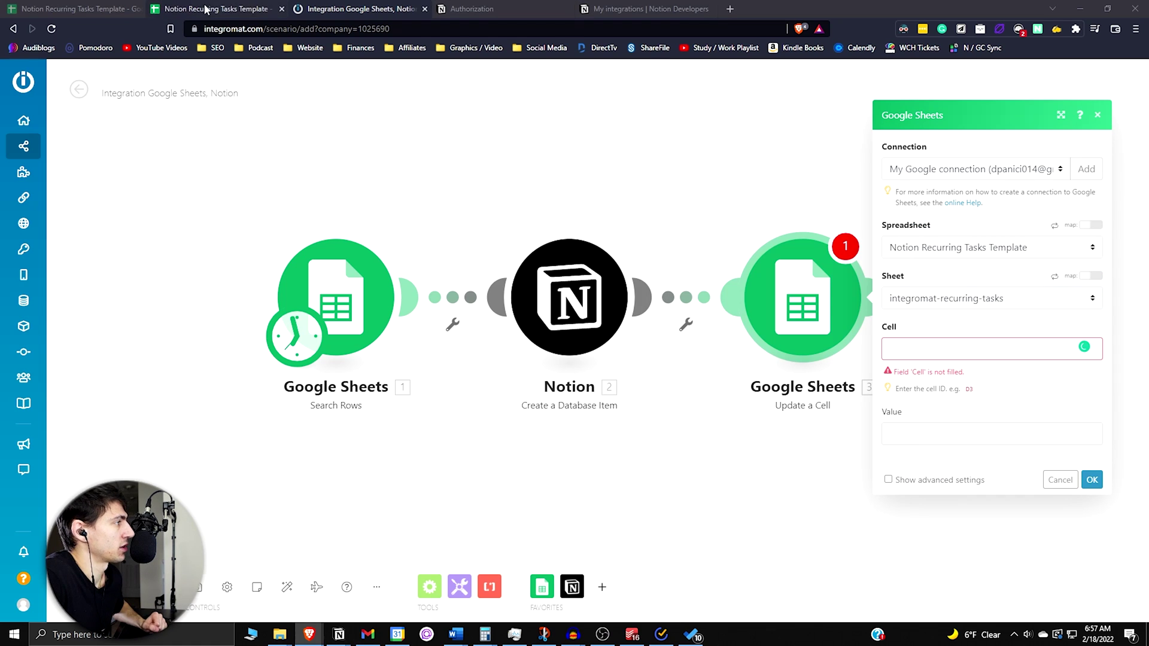
pyautogui.click(216, 8)
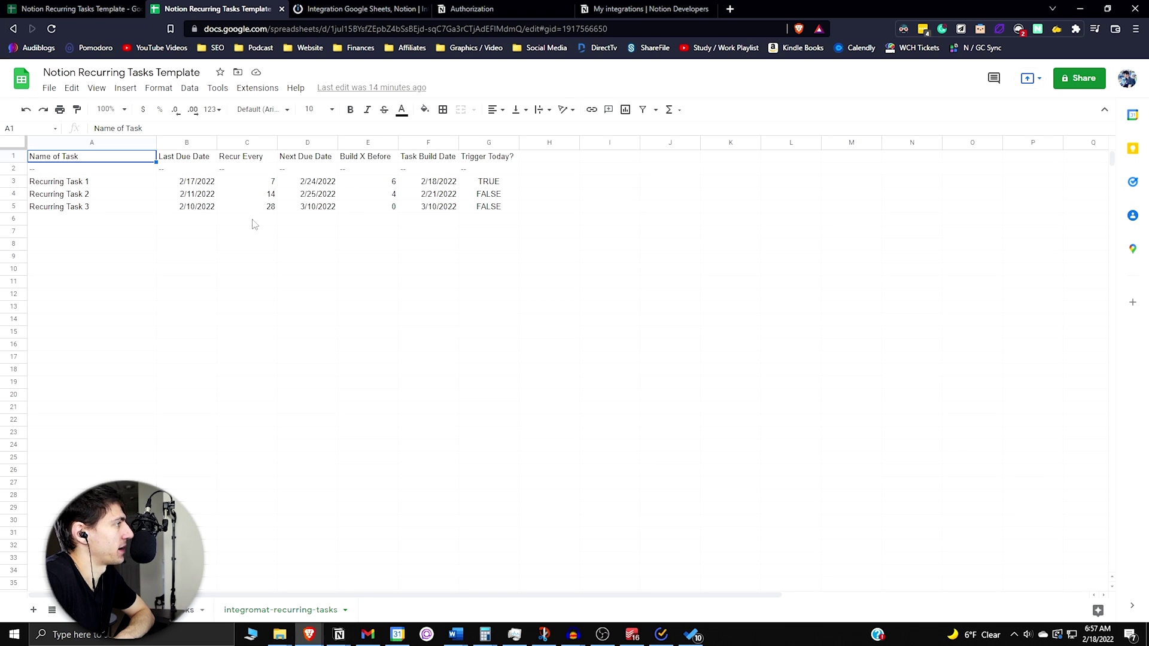
pyautogui.click(335, 9)
pyautogui.write('B3')
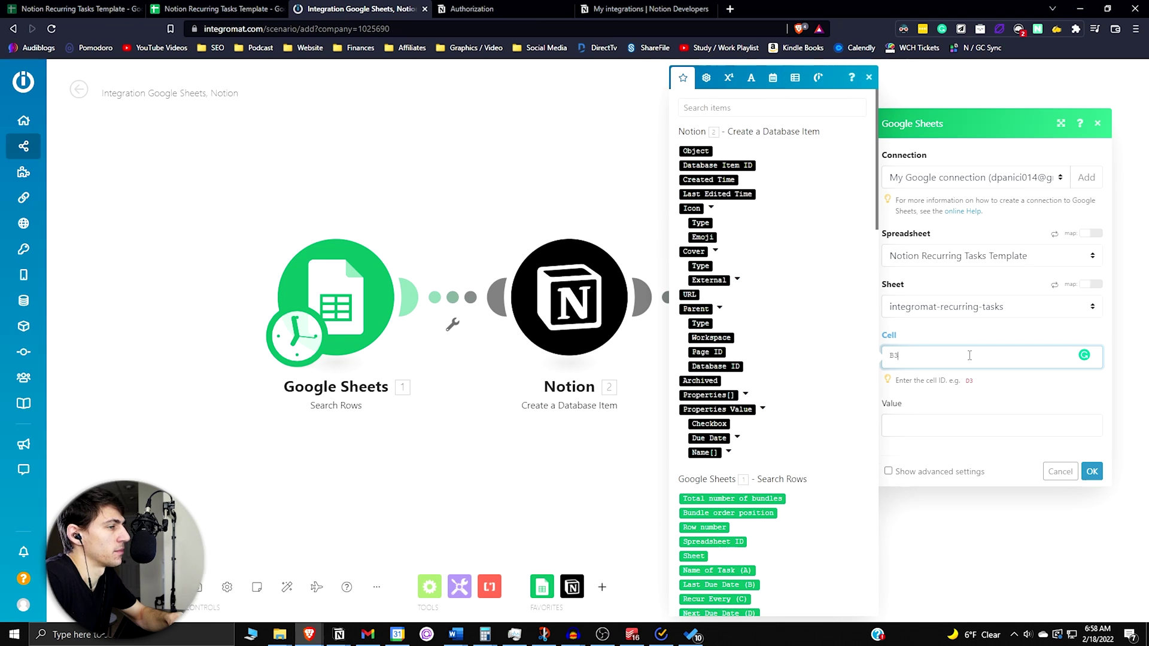
pyautogui.scroll(-1, 706, 467)
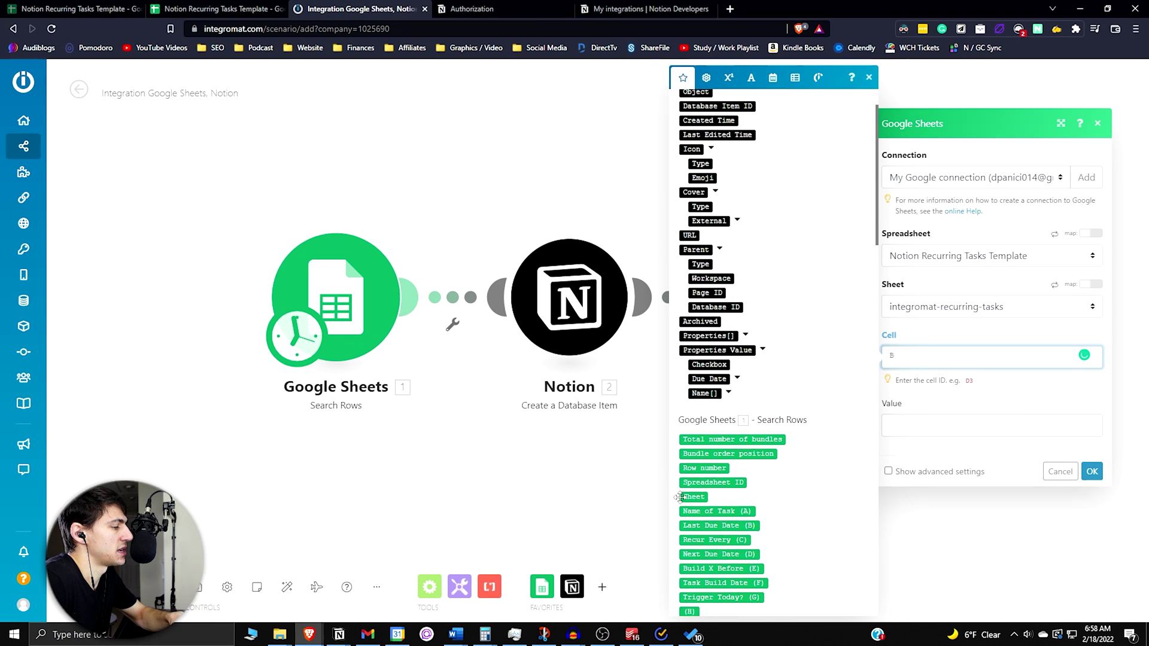
pyautogui.click(707, 468)
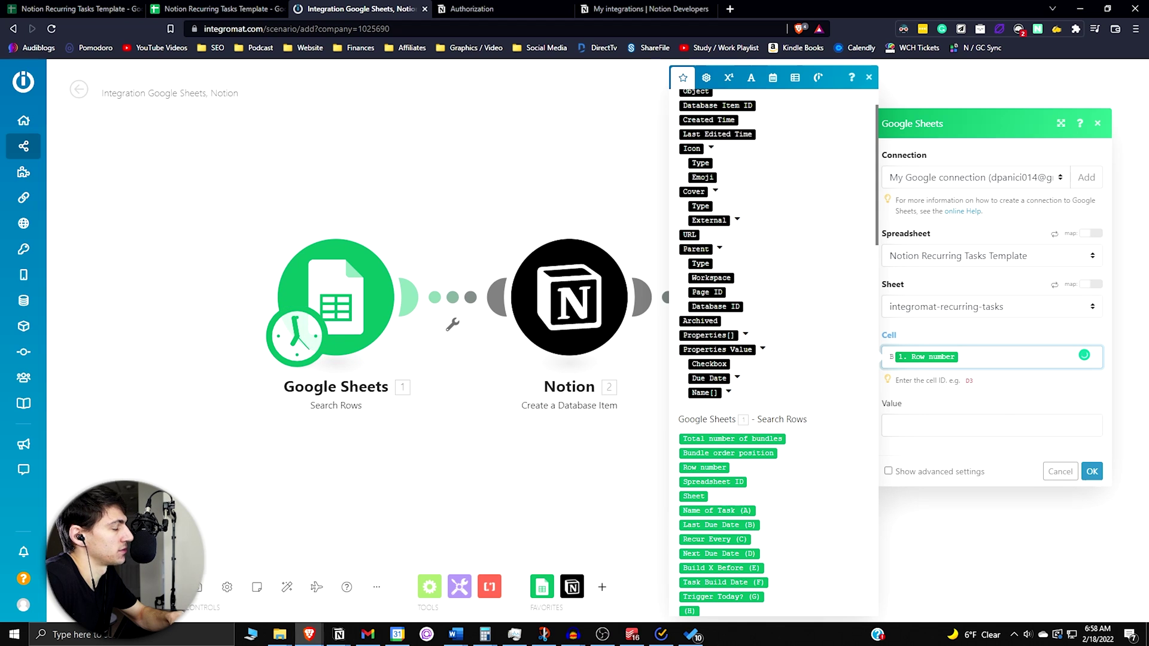
# Map the Value field to Next Due Date (D) and save the module settings.
pyautogui.click(995, 424)
pyautogui.scroll(-2, 784, 467)
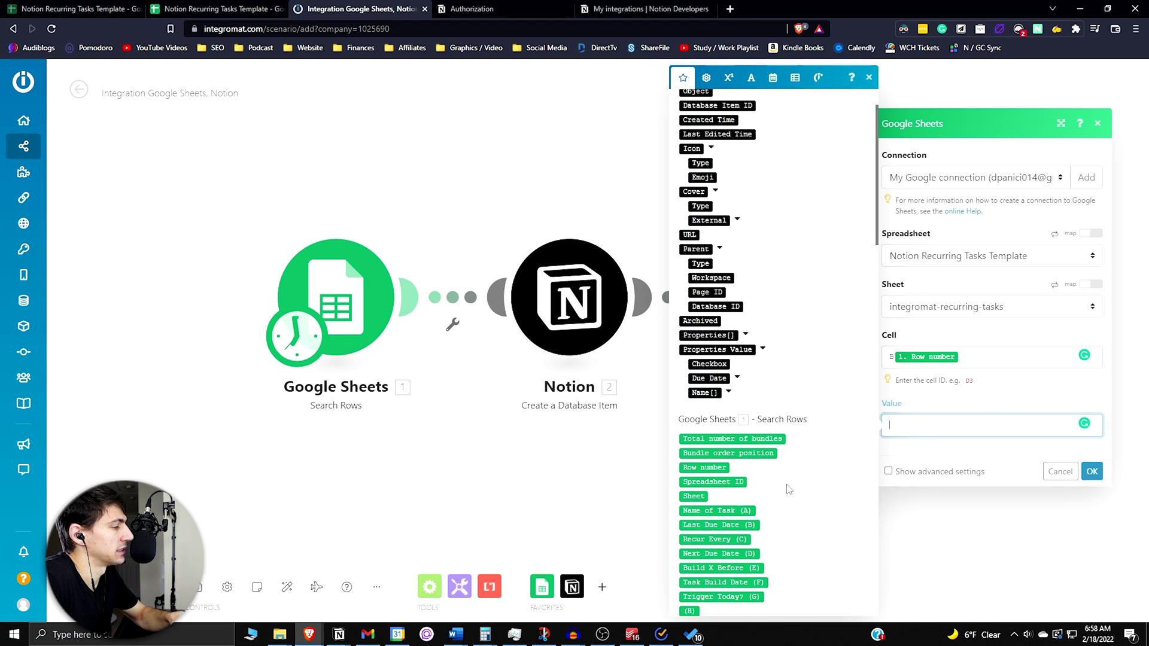
pyautogui.click(743, 493)
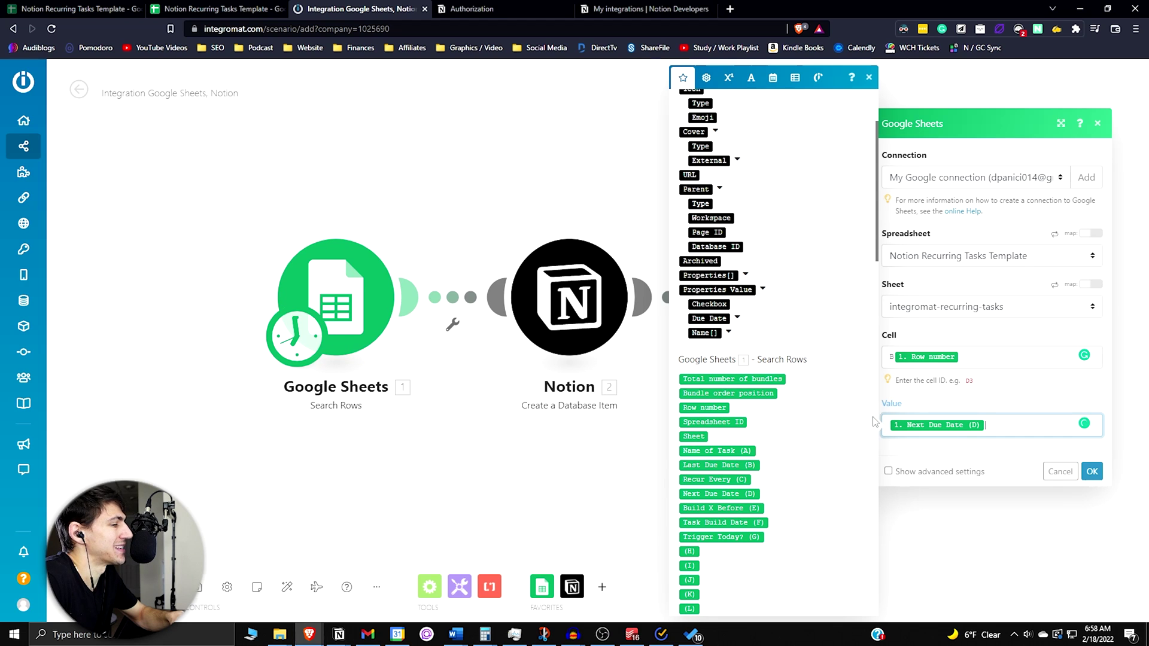
pyautogui.click(986, 460)
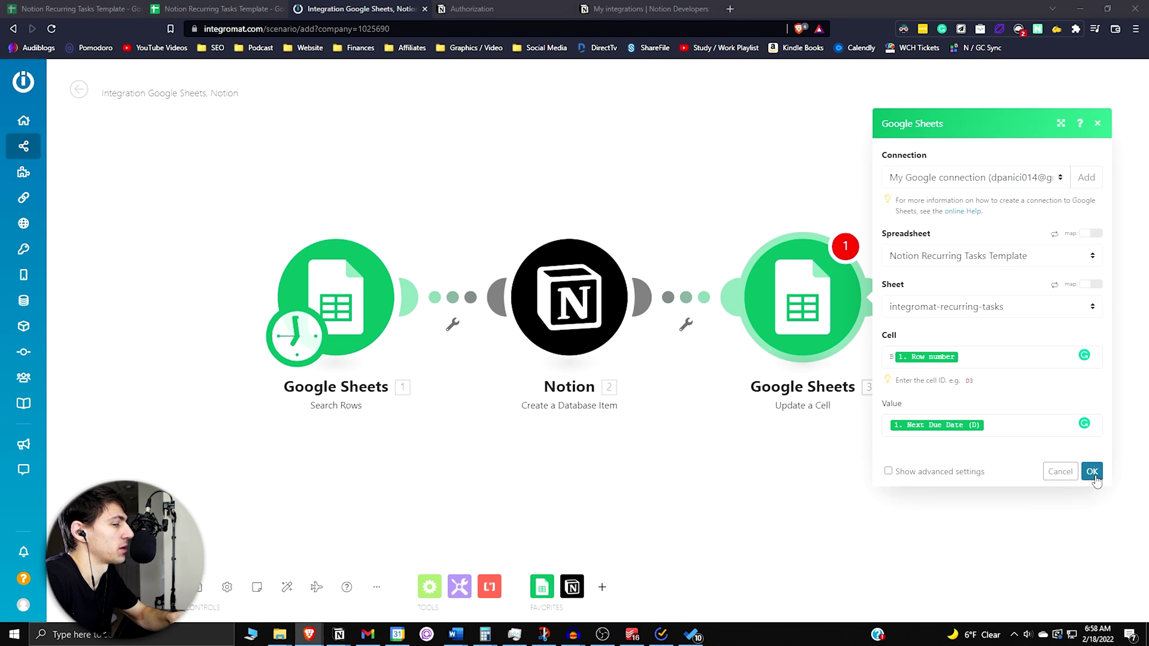
pyautogui.click(1091, 471)
# Check Notion's Recurring Tasks database for the new Recurring Task 1 due February 24, 2022.
pyautogui.moveTo(338, 634)
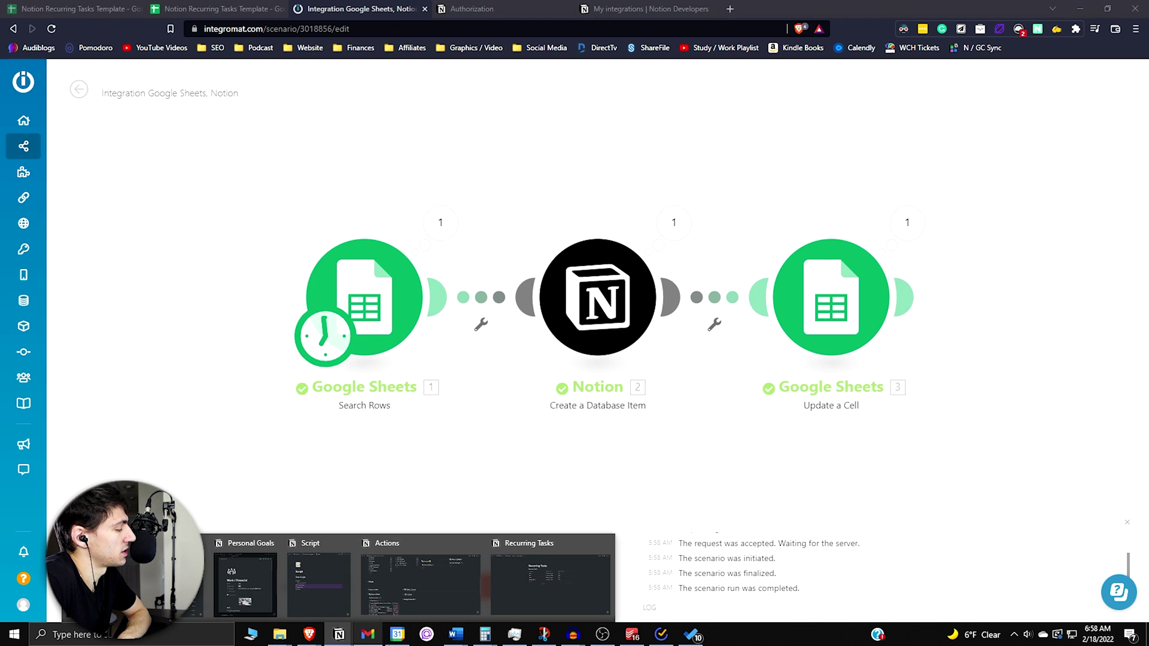
pyautogui.click(547, 605)
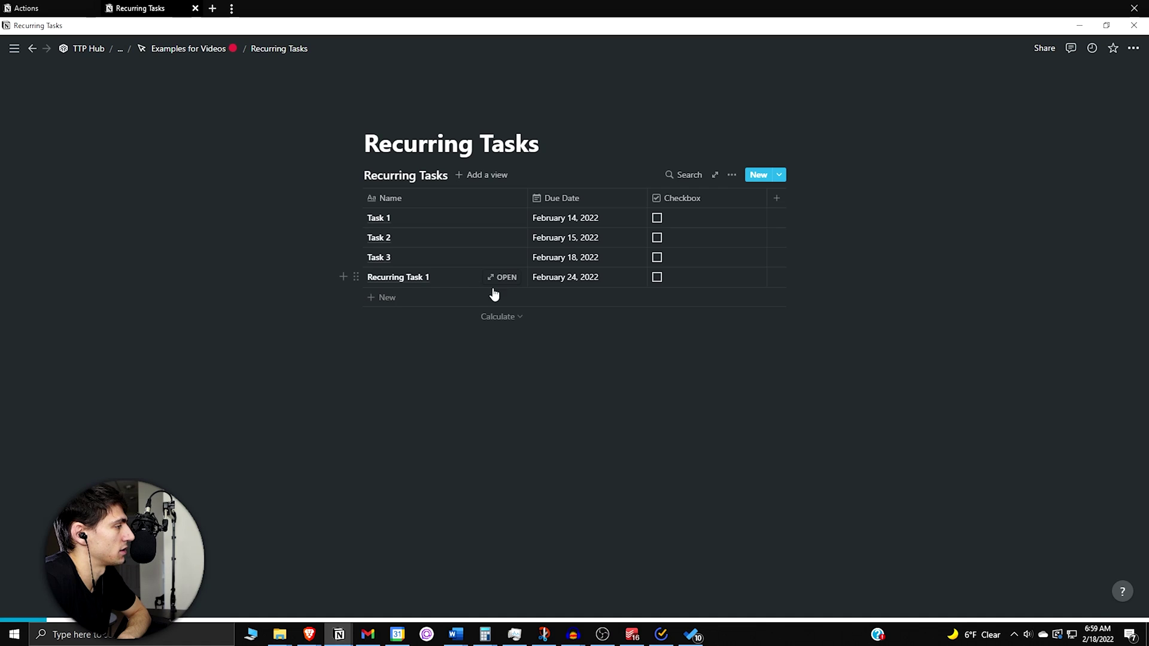
pyautogui.hotkey('alt', 'Tab')
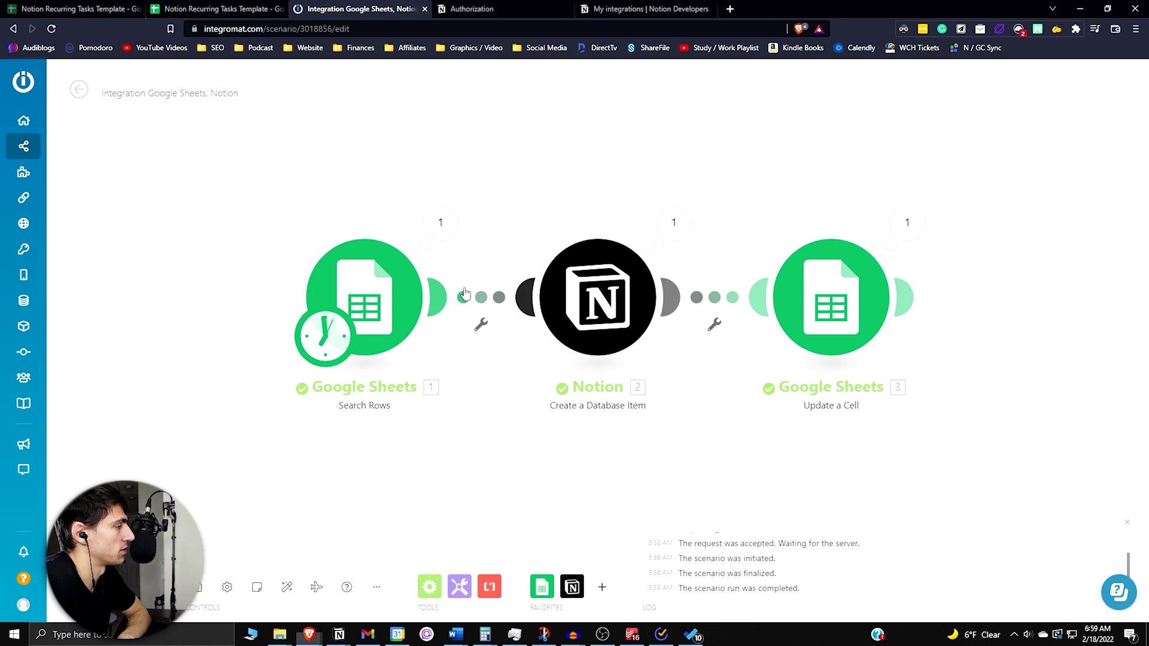
# Tile the browser left and Notion right, then compare Recurring Task 1's updated dates in Sheets.
pyautogui.press('super+Left')
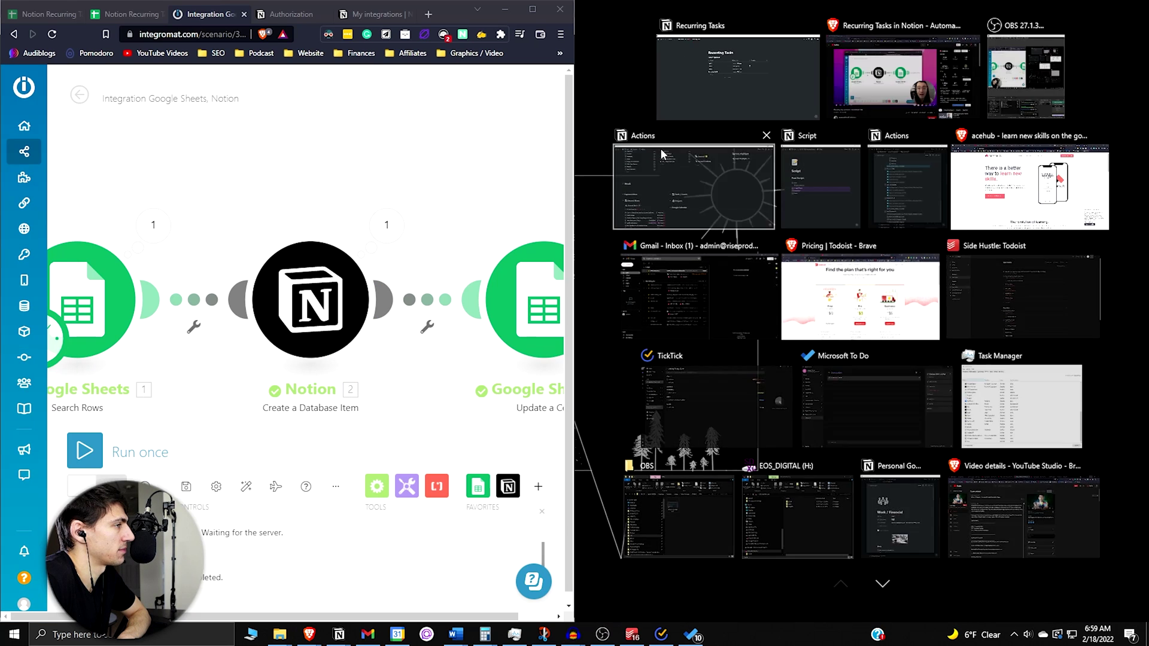
pyautogui.click(723, 89)
pyautogui.click(126, 13)
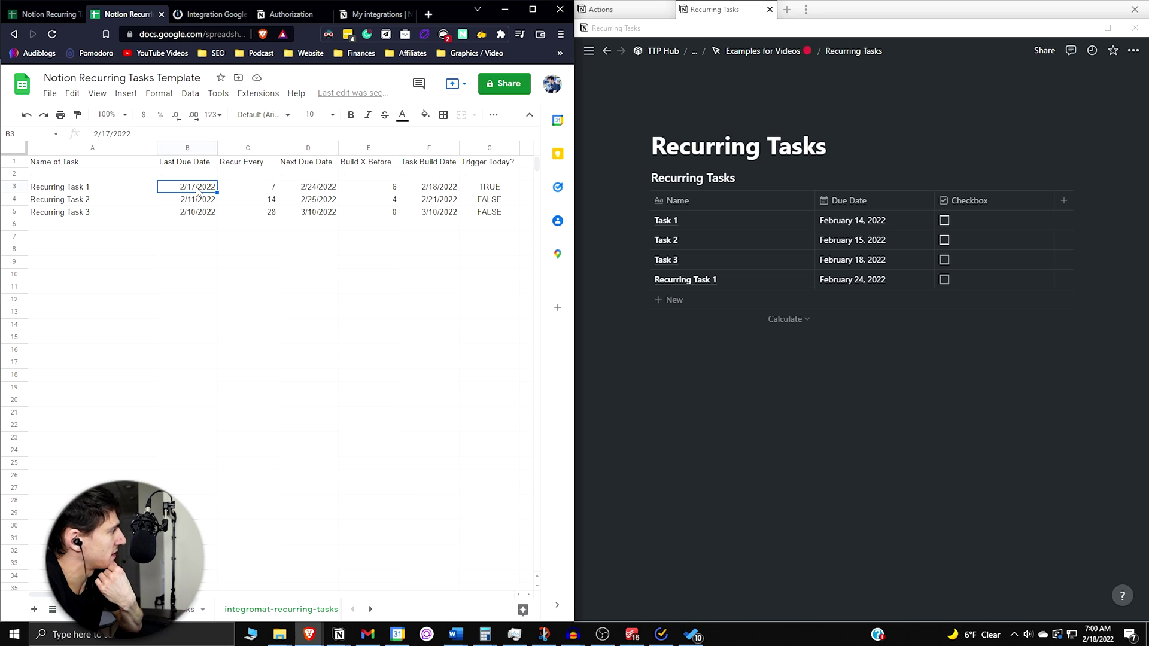
pyautogui.click(213, 15)
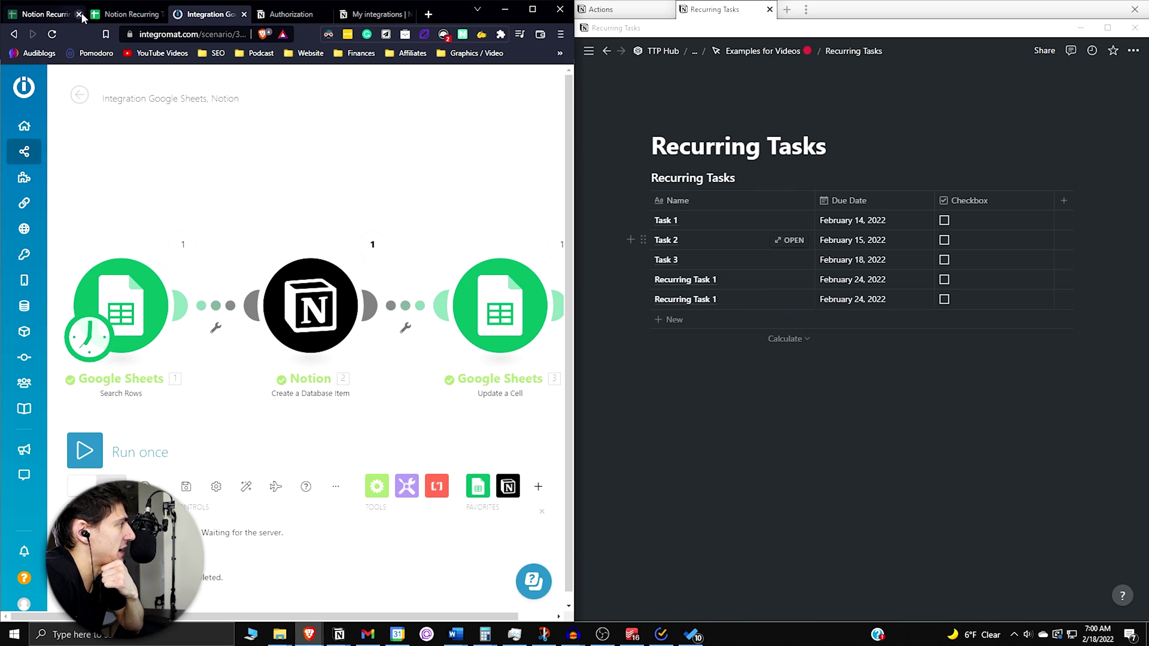
pyautogui.click(125, 14)
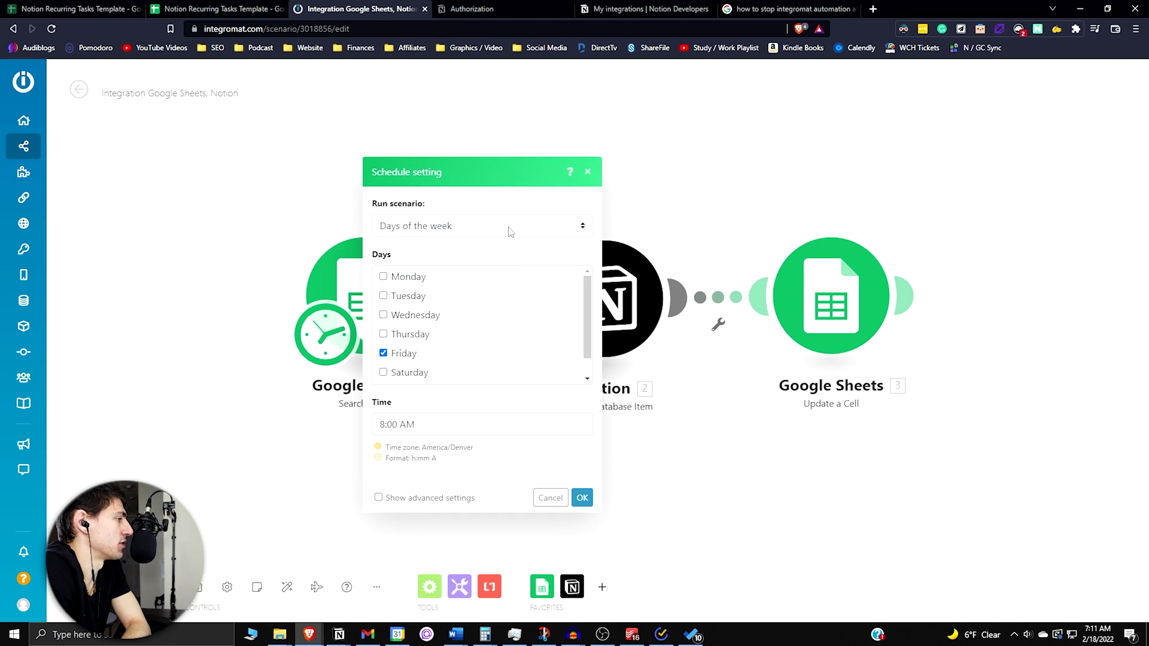
pyautogui.click(508, 231)
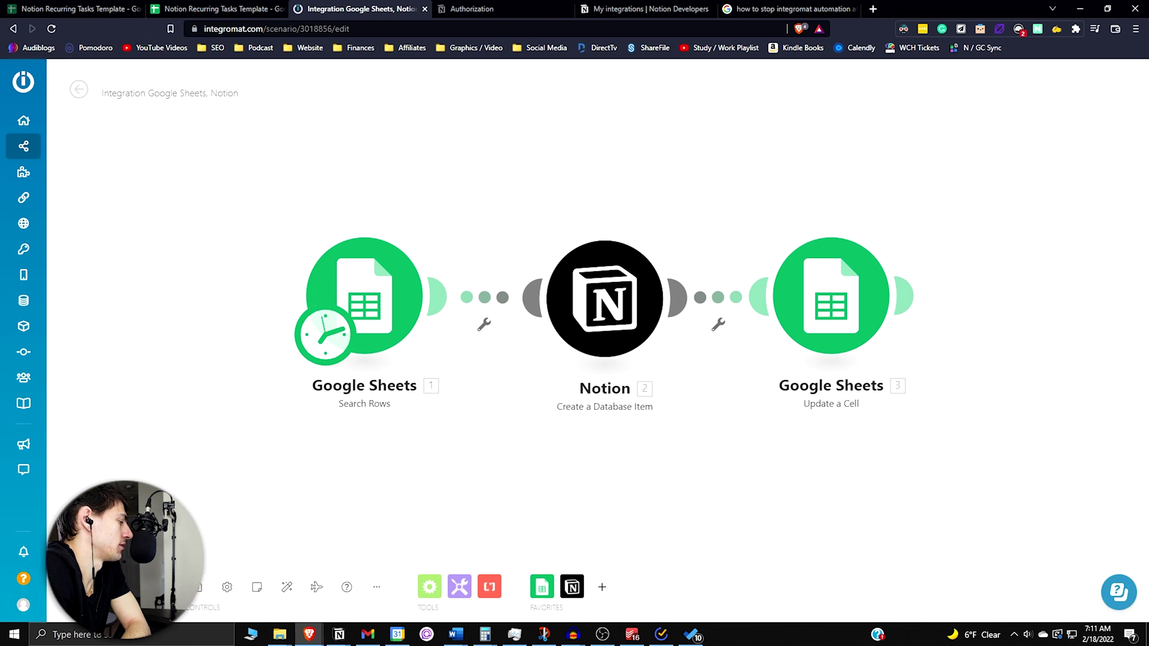
# Open the Search Rows schedule settings (every 15 minutes) and compare with the Trigger Today formula.
pyautogui.click(331, 358)
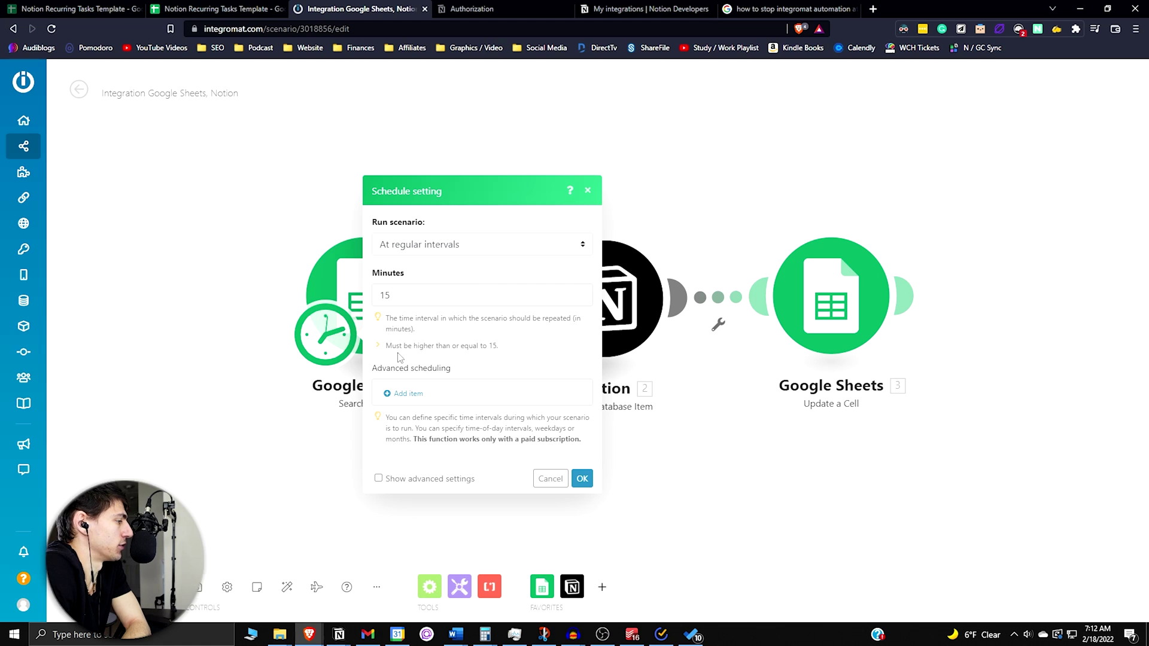
pyautogui.hotkey('ctrl', 'shift', 'Tab')
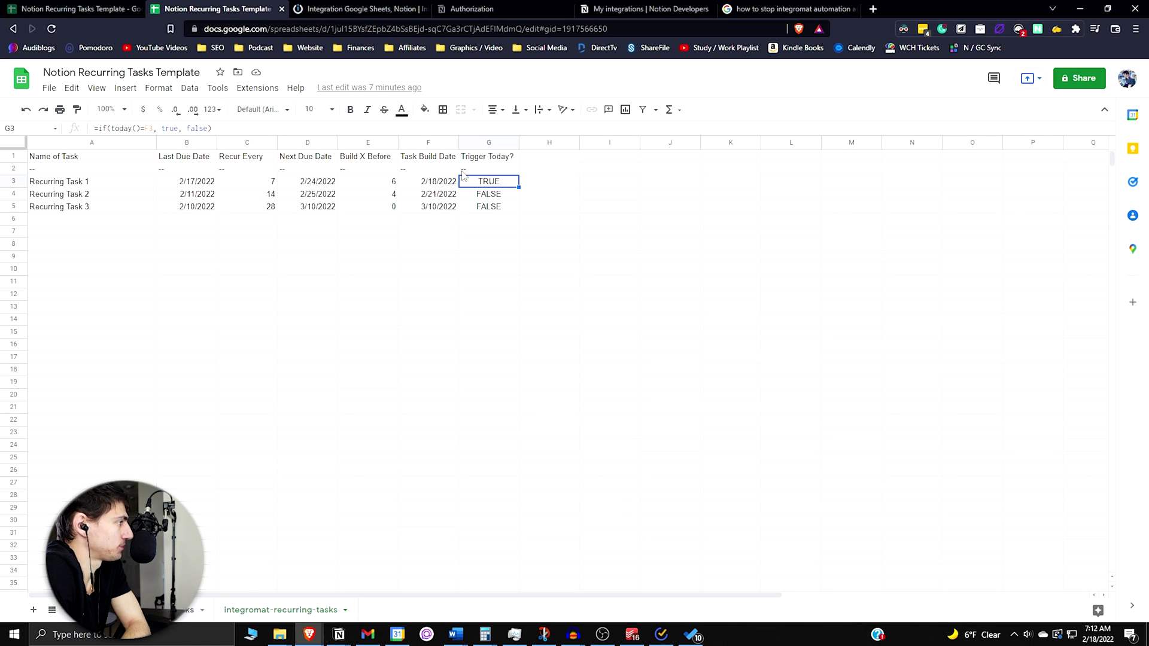
pyautogui.hotkey('ctrl', 'Tab')
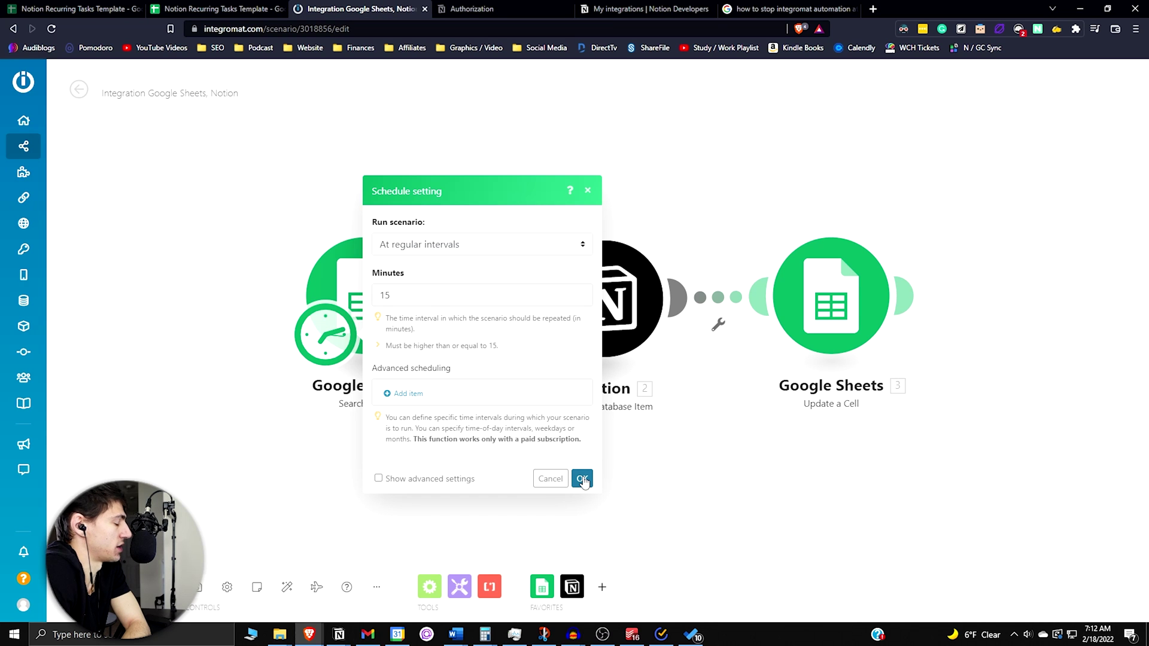